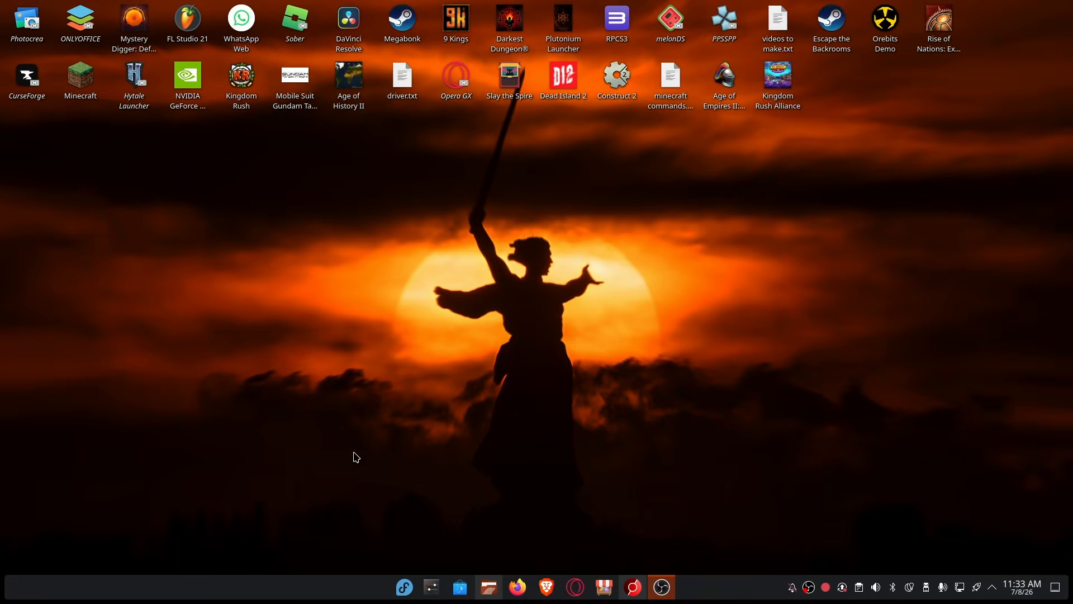
Bring the browser window showing the DuckDuckGo home page to the front.
left_click(634, 587)
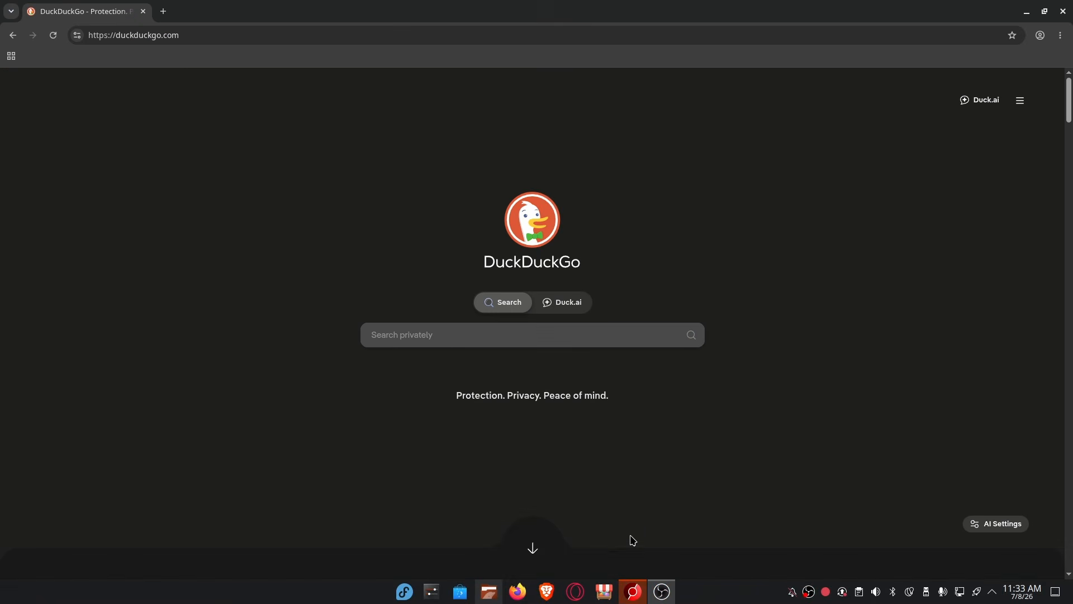
Search DuckDuckGo for CachyOS and open the official cachyos.org result.
left_click(535, 335)
type("caachy")
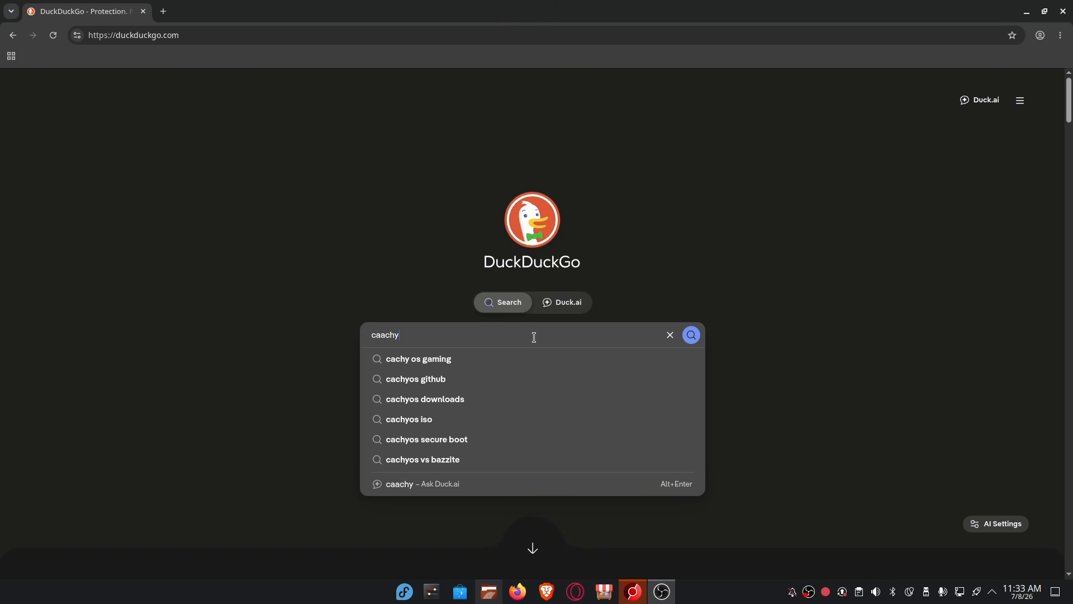
key("BackSpace")
key("BackSpace")
key("BackSpace")
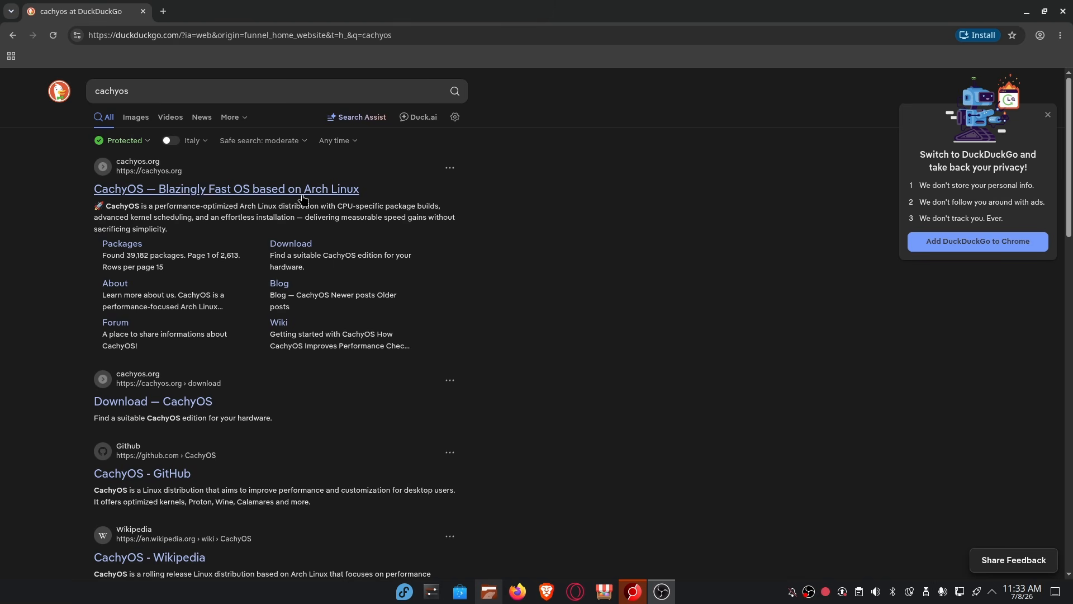
left_click(258, 195)
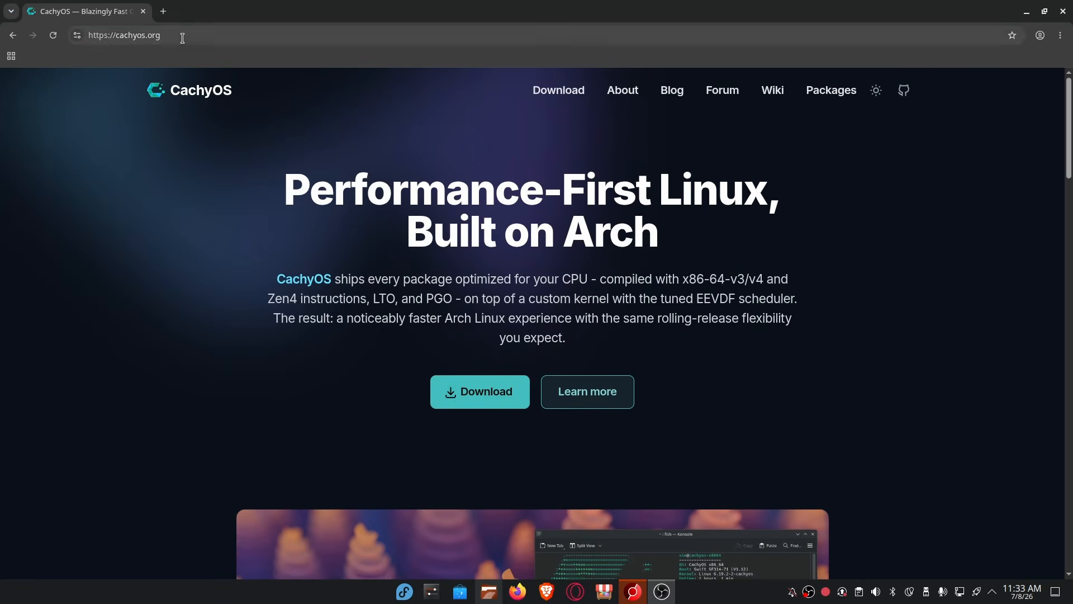
Look through the cachyos.org home page, scrolling down and back to the top.
left_click_drag(189, 38, 124, 36)
left_click(192, 33)
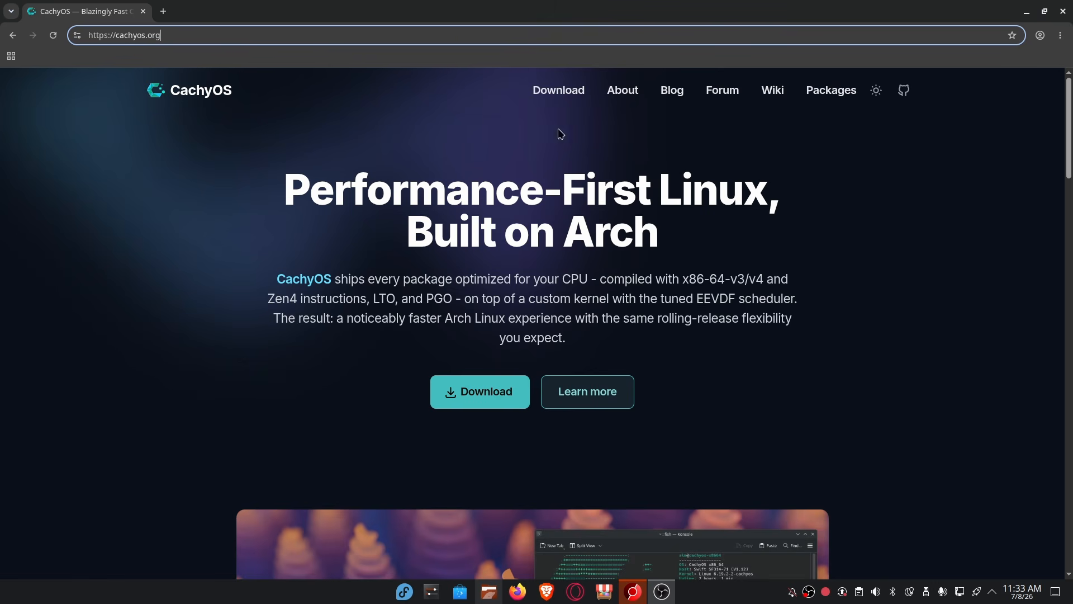
scroll(561, 133, "down", 20)
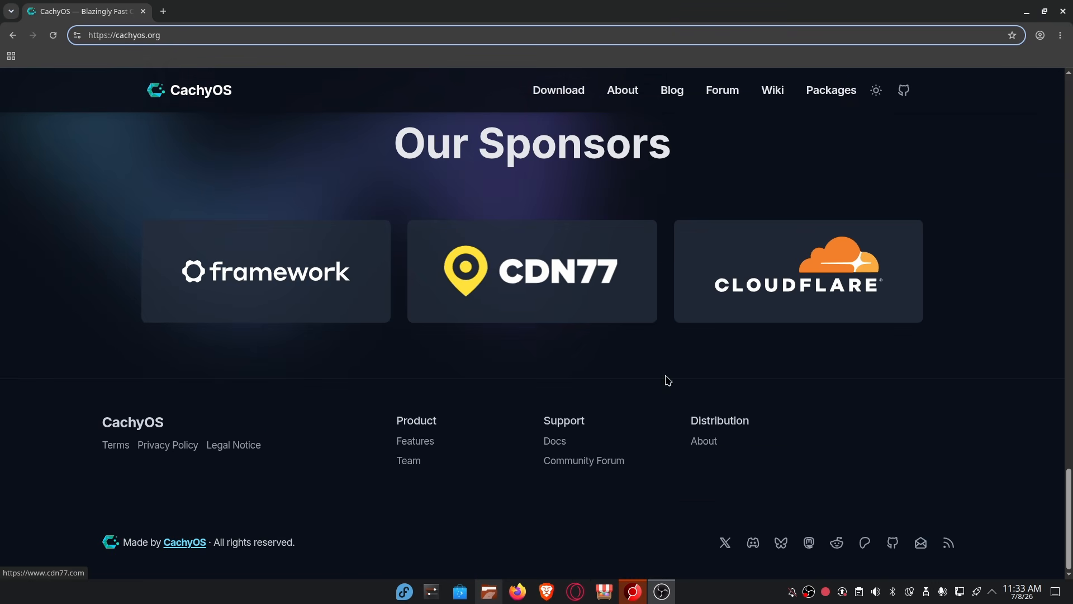
scroll(666, 378, "up", 15)
scroll(714, 364, "up", 5)
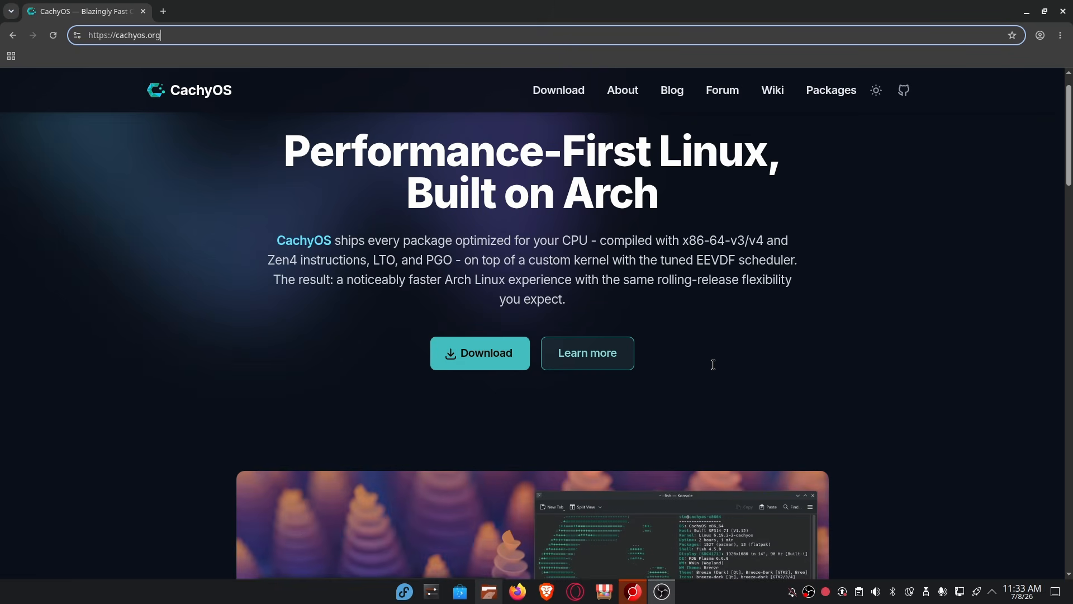
scroll(713, 365, "up", 1)
Open the CachyOS Download page and scroll to the Desktop Edition section.
left_click(453, 394)
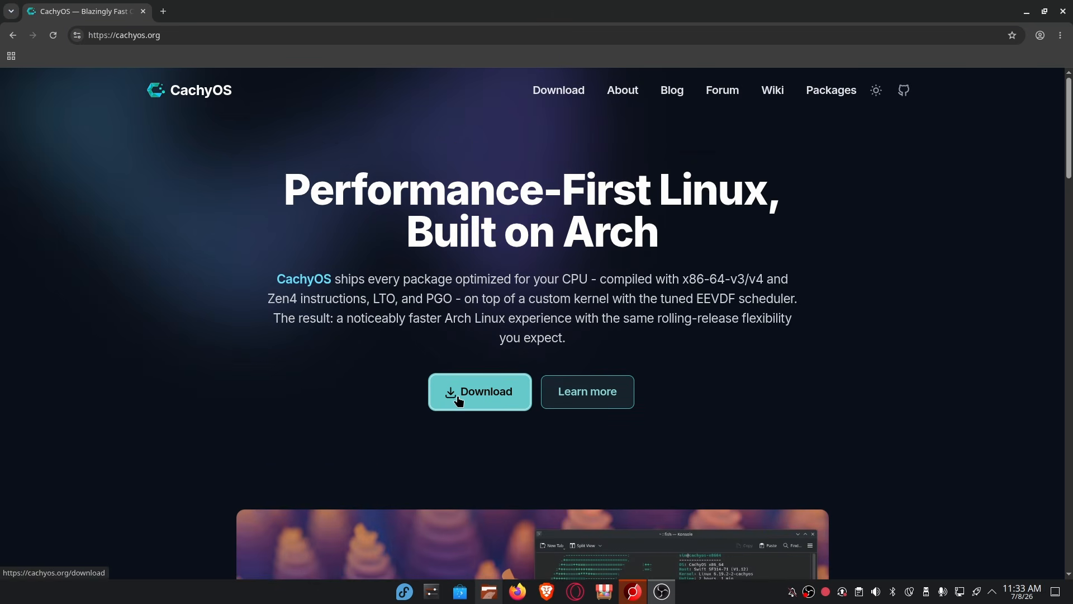
scroll(453, 394, "down", 5)
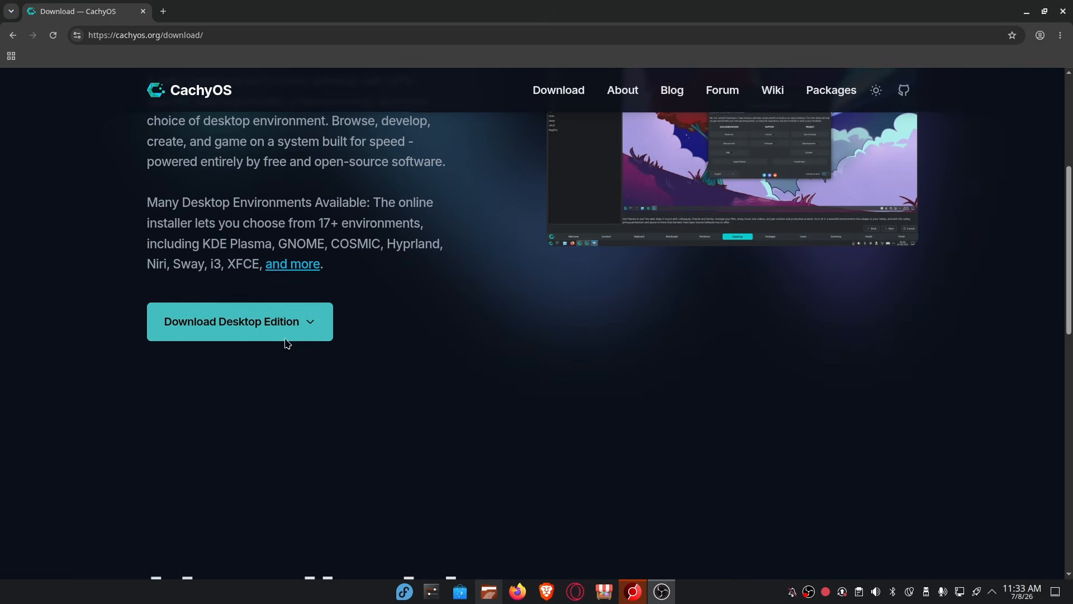
scroll(285, 336, "down", 5)
triple_click(355, 187)
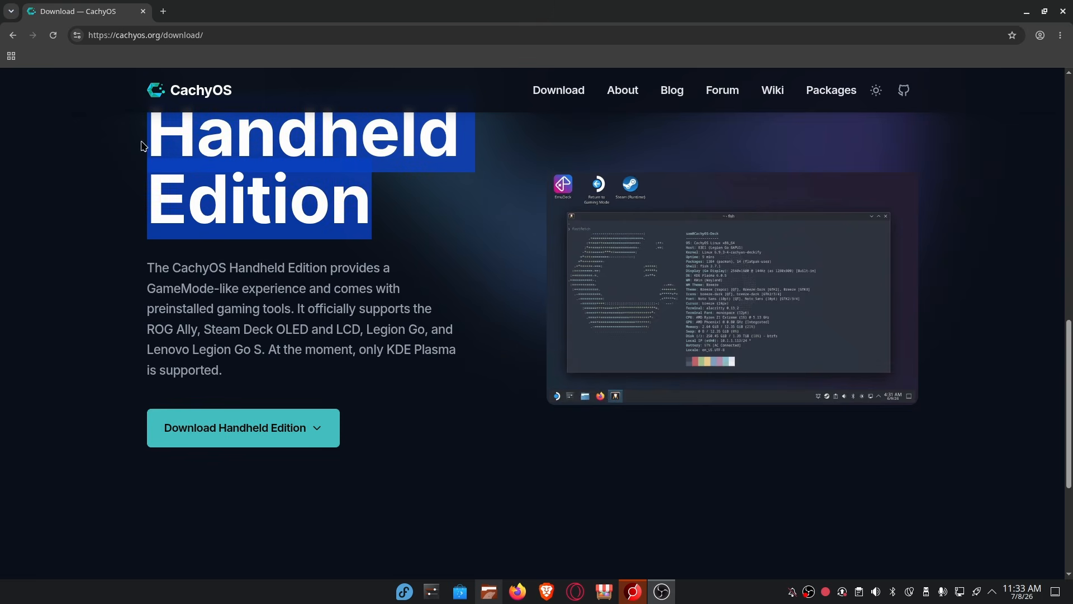
left_click(399, 191)
scroll(489, 338, "up", 10)
triple_click(120, 187)
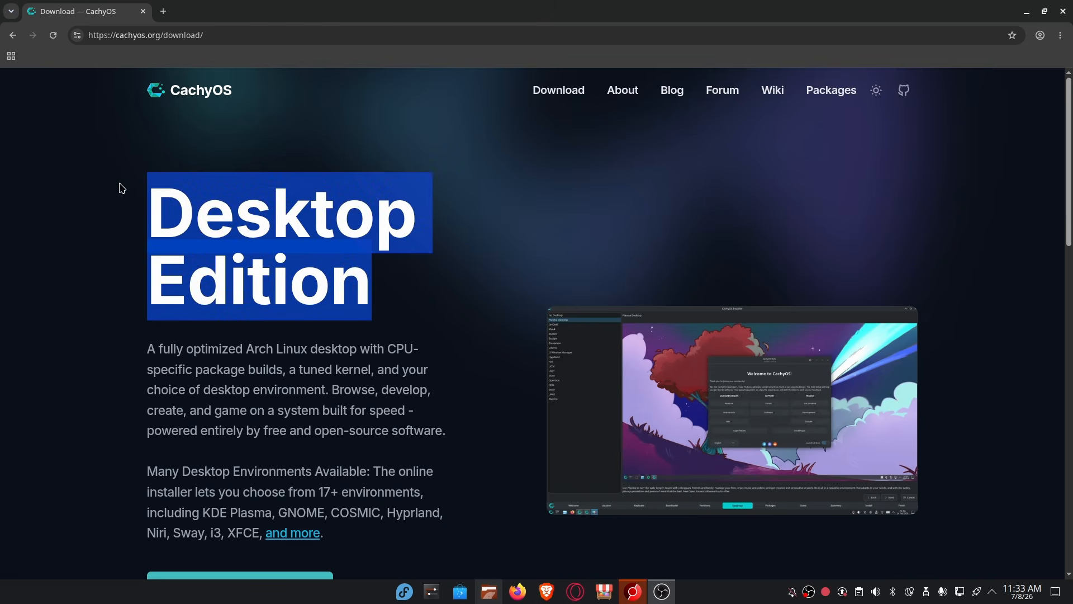
left_click(176, 234)
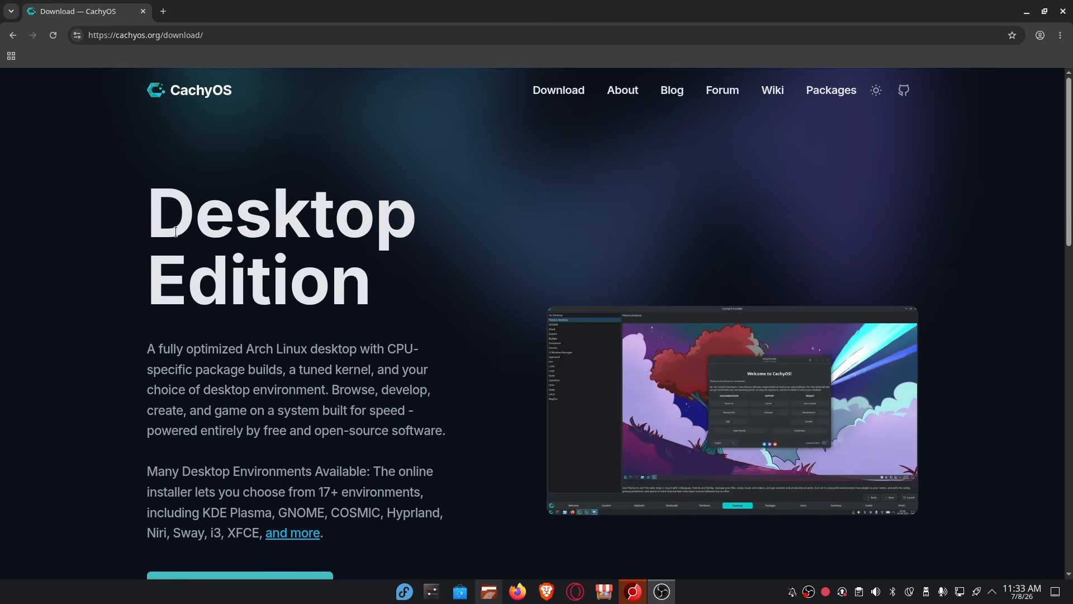
scroll(102, 210, "down", 1)
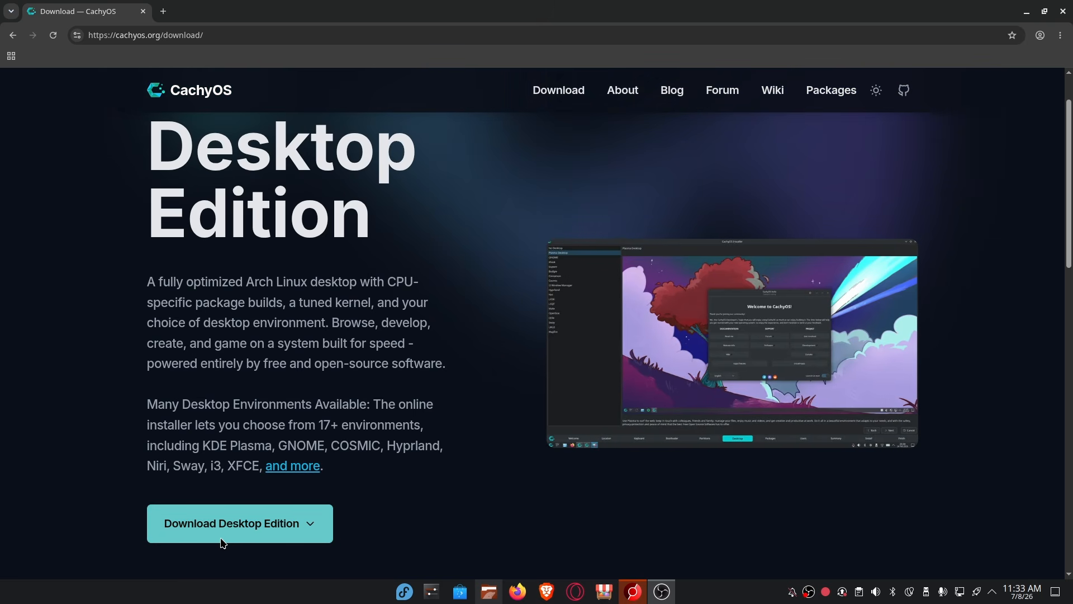
scroll(223, 538, "down", 1)
Check the Desktop Edition Direct and Torrent download options, then bring Dolphin forward.
left_click(308, 461)
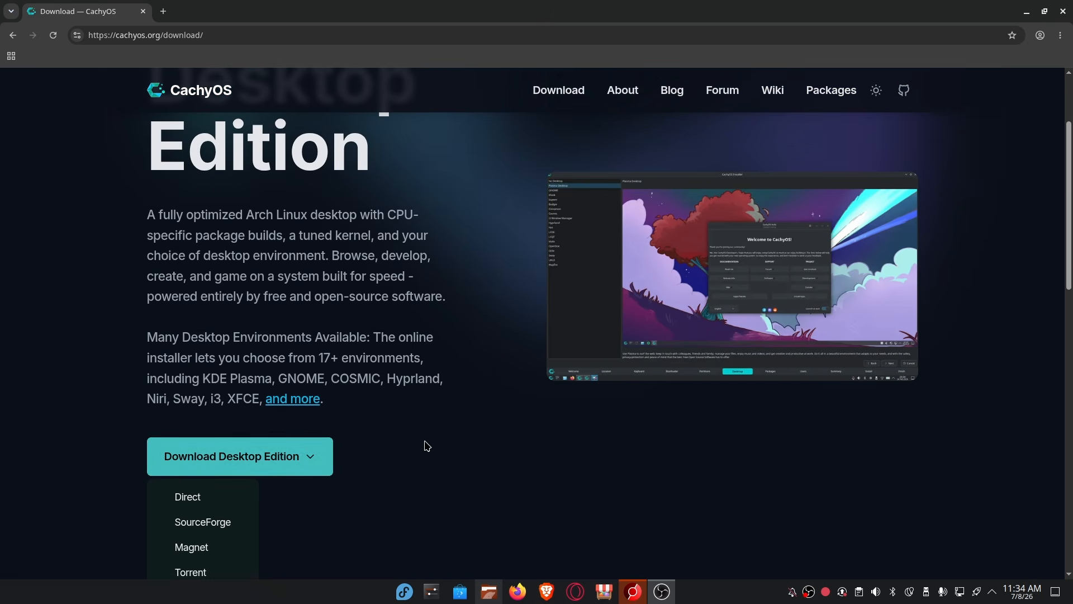
scroll(391, 433, "down", 1)
left_click(196, 398)
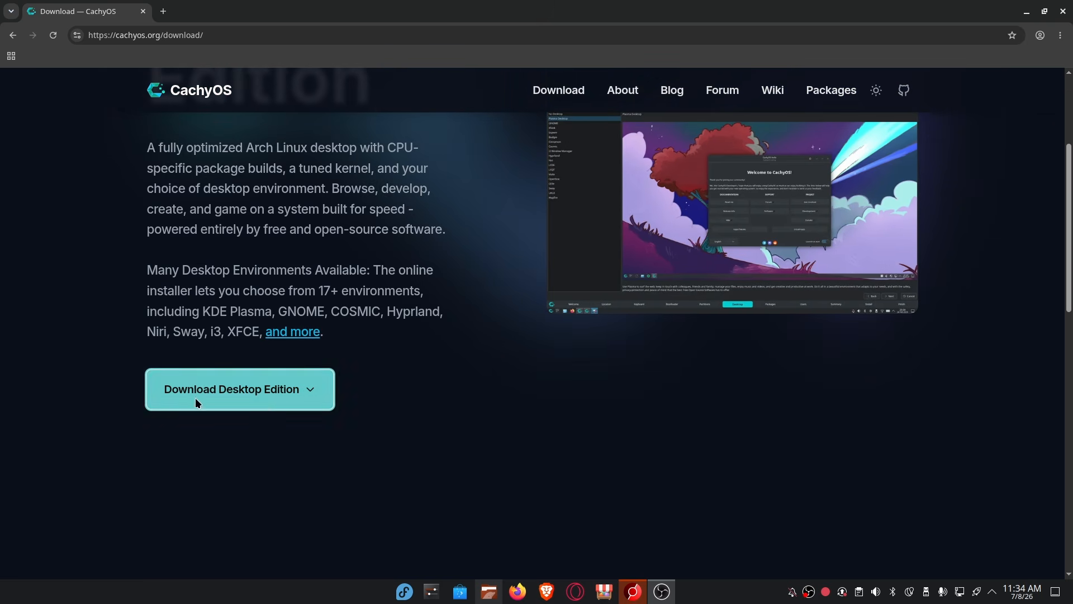
left_click(226, 392)
scroll(486, 426, "down", 2)
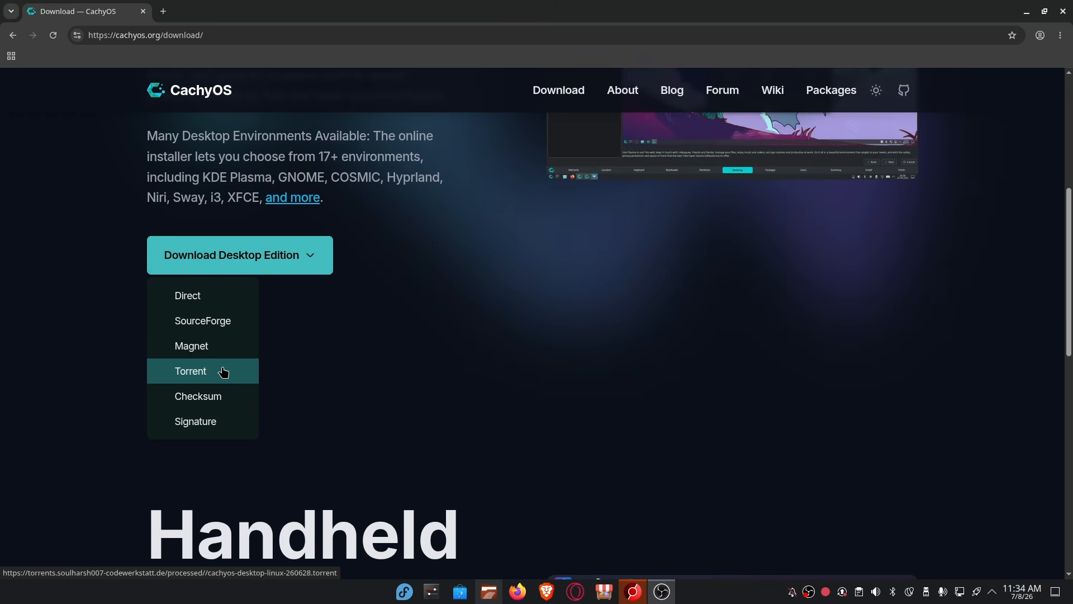
left_click(623, 406)
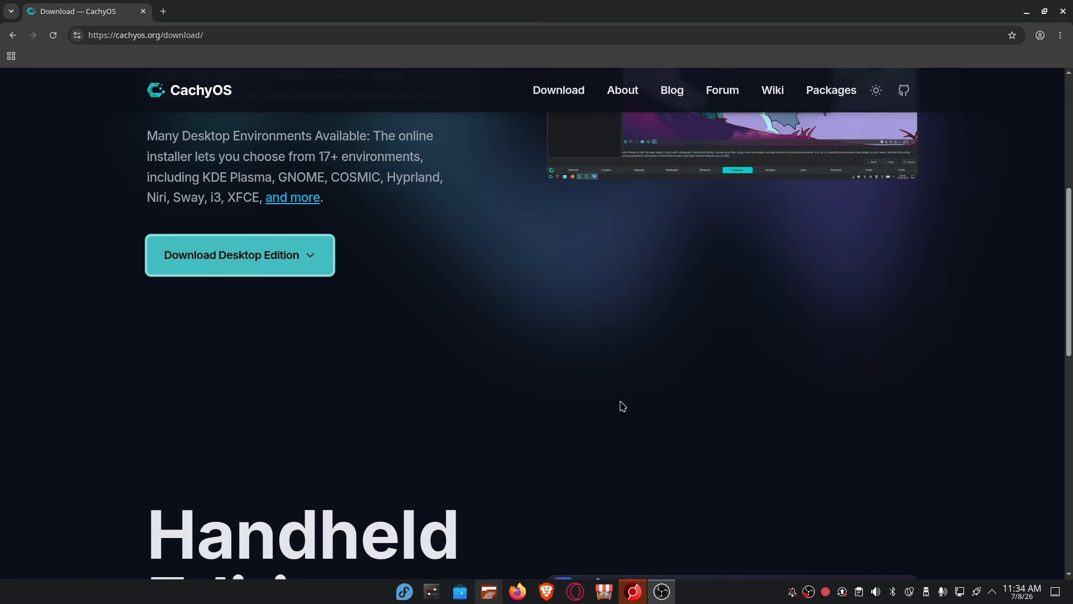
left_click(489, 591)
left_click(260, 208)
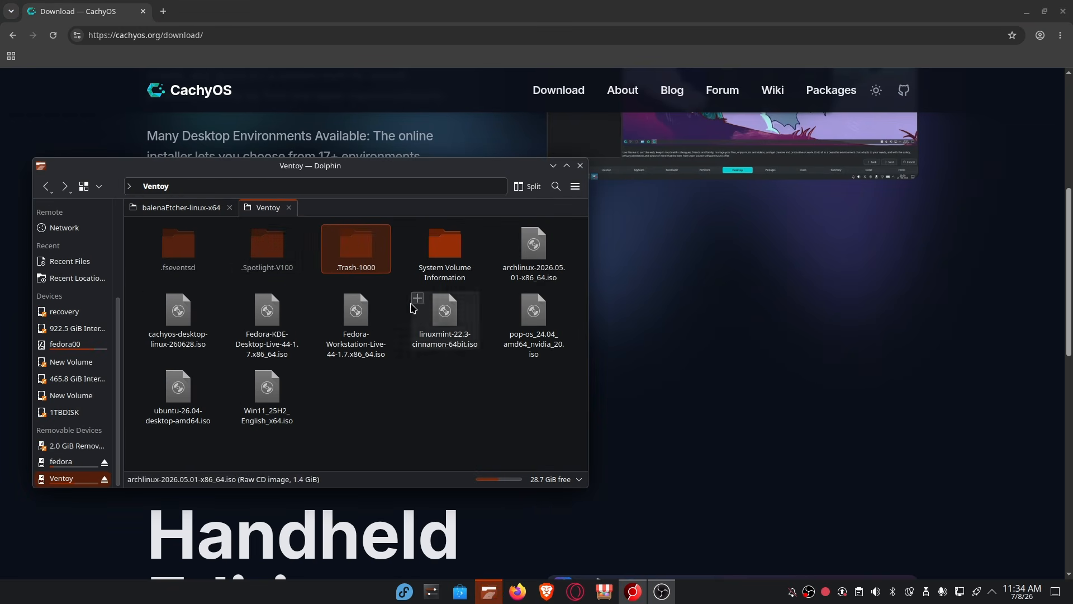
left_click(178, 316)
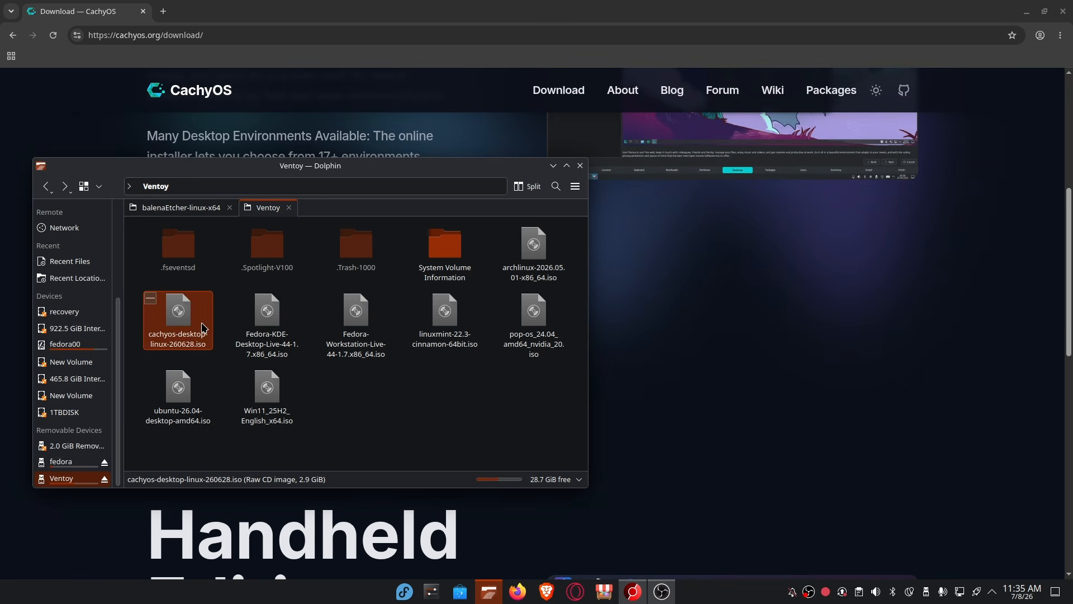
left_click(791, 321)
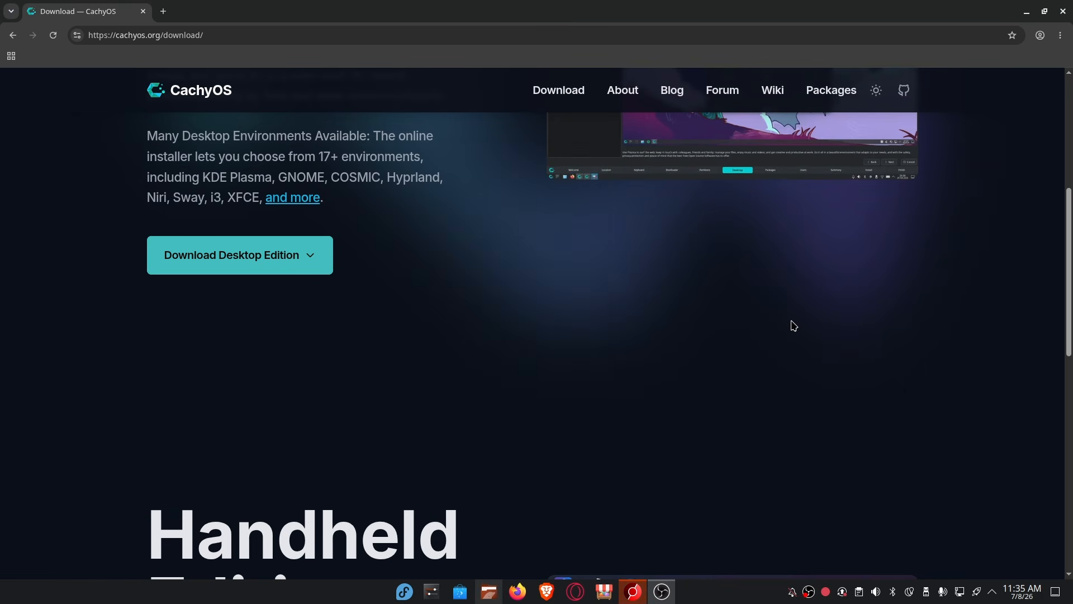
Search 'balena etcher' in a new tab and open the official etcher.balena.io site.
left_click(165, 11)
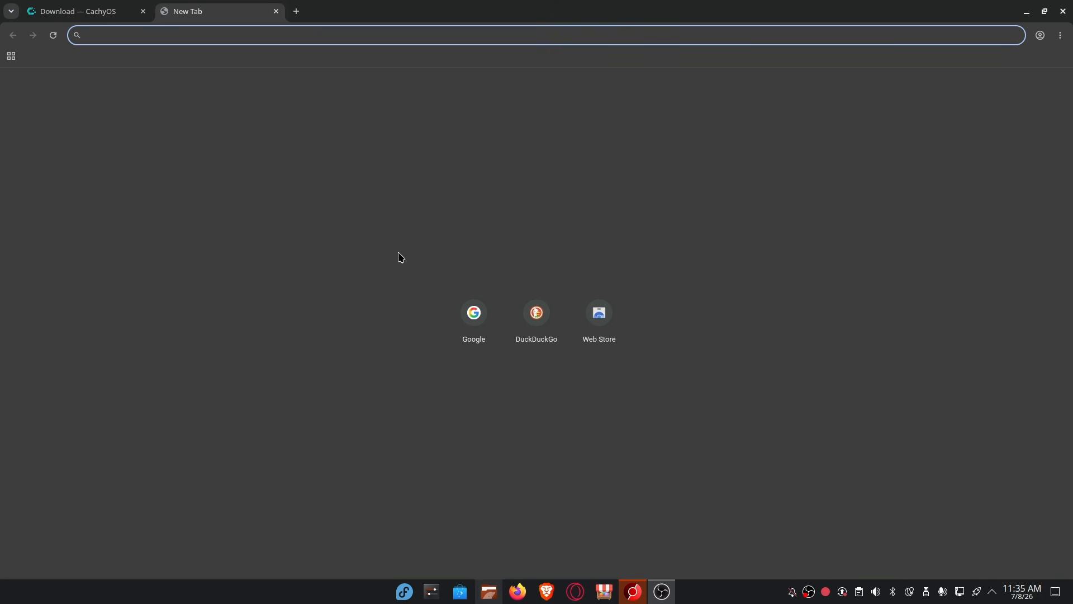
type("balena")
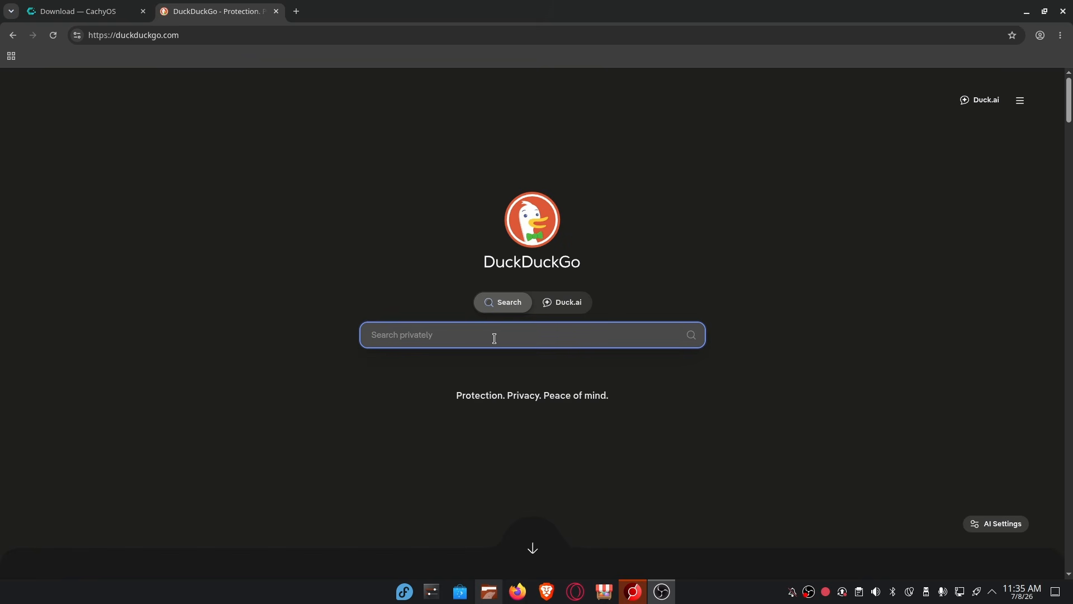
type("balkena etcher")
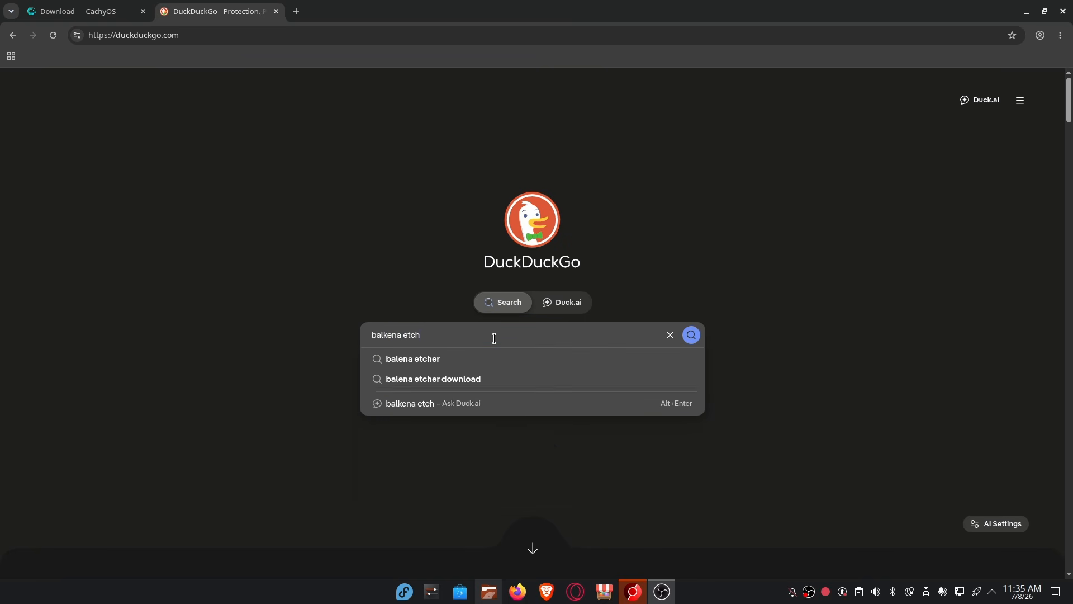
key("Return")
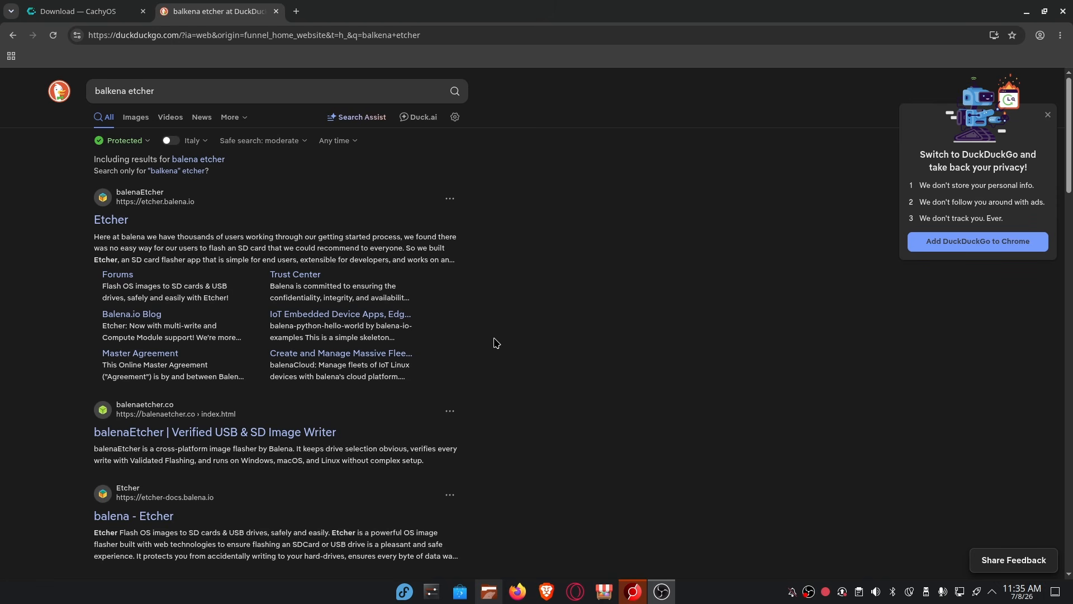
left_click(119, 219)
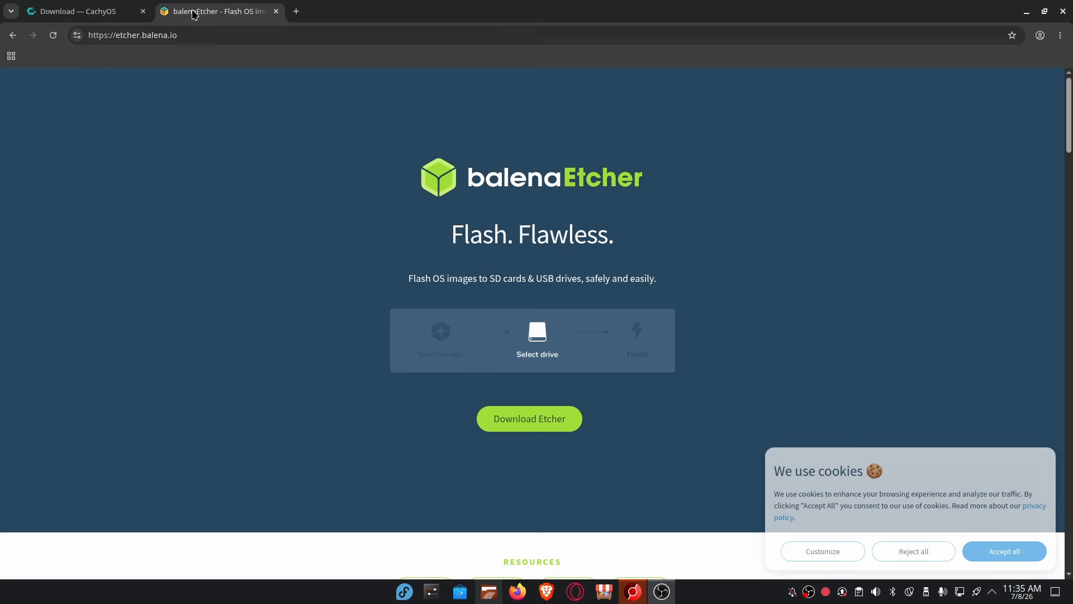
Jump to the Download Etcher table listing Windows, macOS and Linux builds.
left_click_drag(201, 36, 119, 33)
left_click(213, 35)
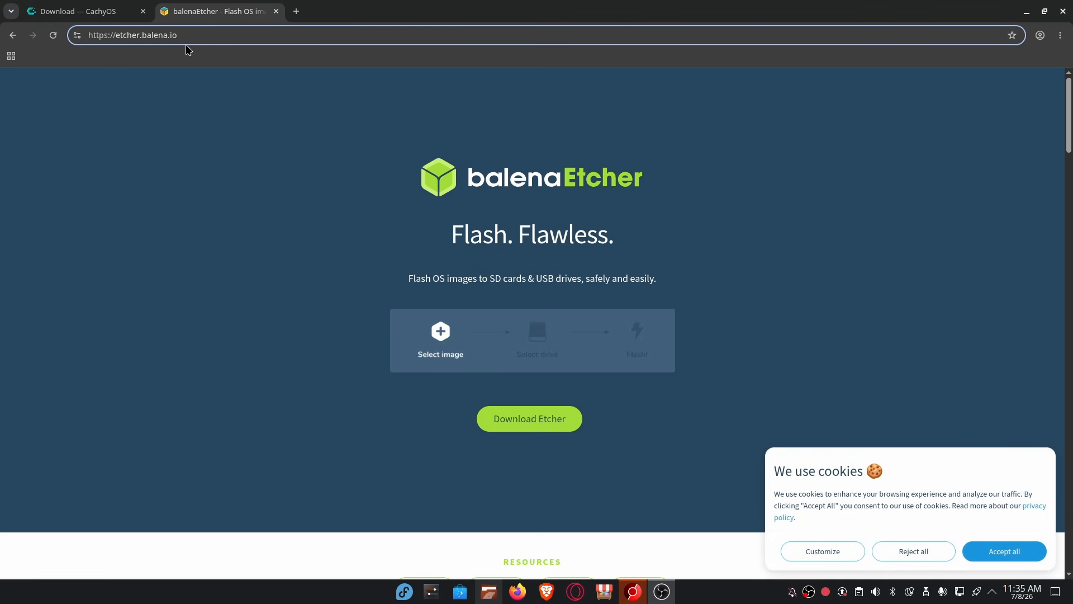
left_click(512, 421)
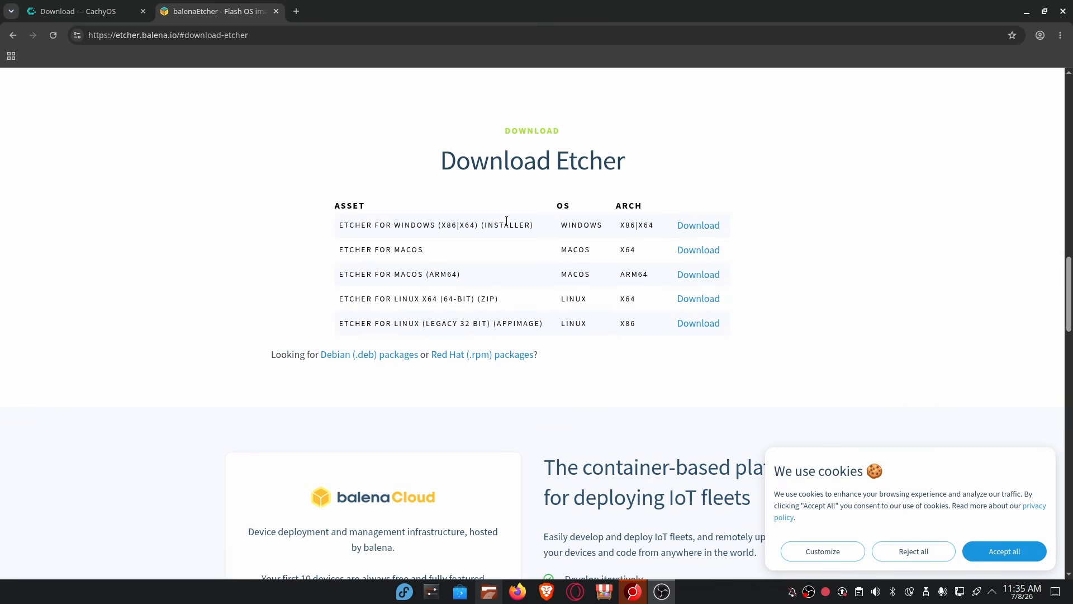
left_click_drag(560, 226, 631, 254)
left_click(526, 257)
left_click(631, 254)
left_click_drag(479, 298, 648, 310)
Launch balenaEtcher and load cachyos-desktop-linux-260628.iso from the Ventoy drive.
left_click(649, 310)
key("alt+Tab")
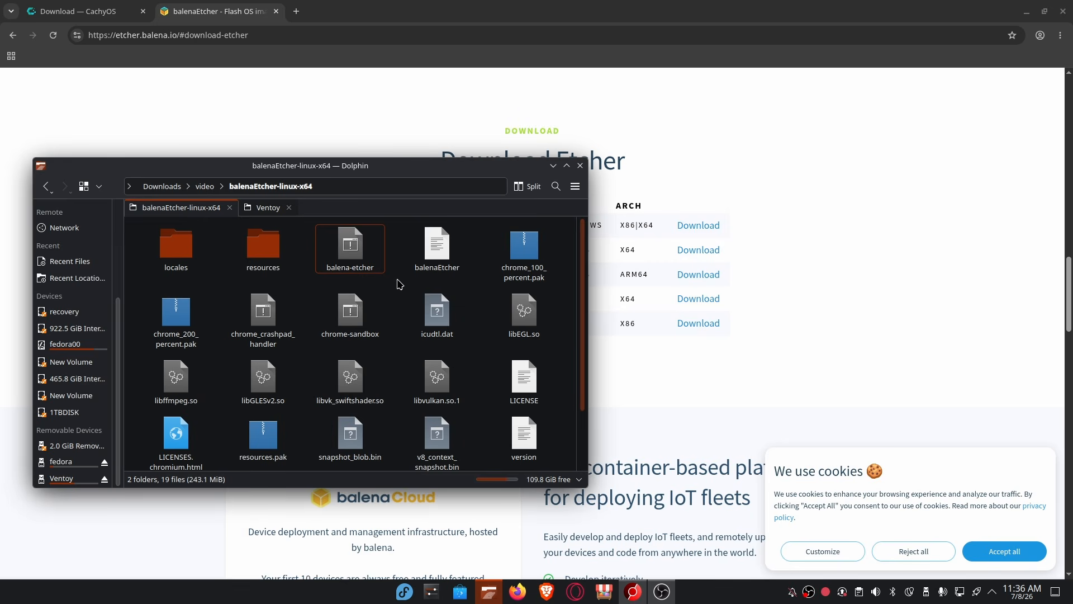
left_click_drag(746, 144, 727, 149)
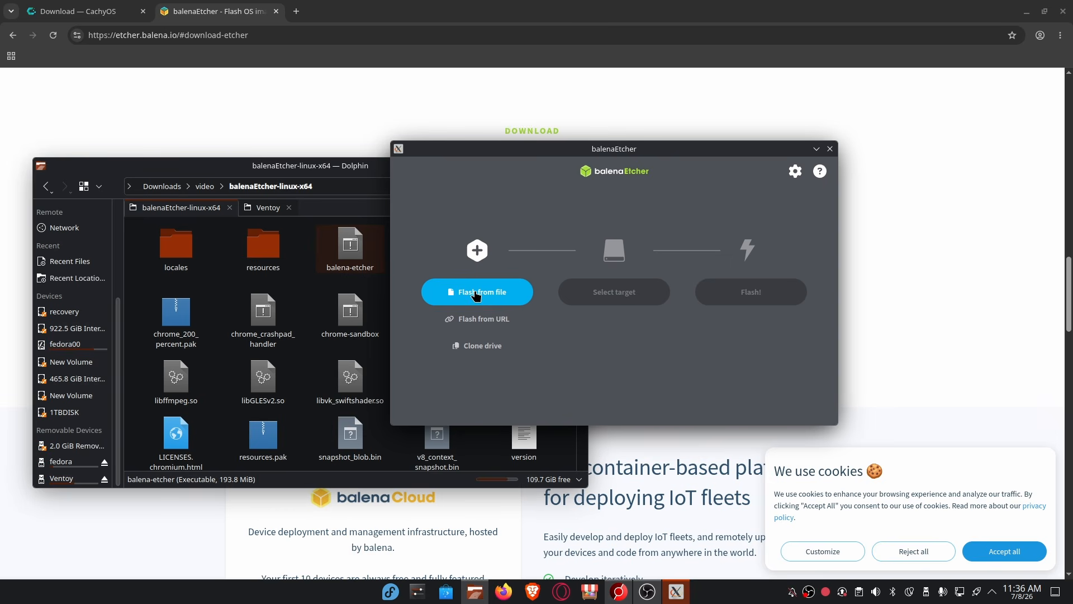
left_click(348, 213)
left_click(274, 210)
left_click(613, 155)
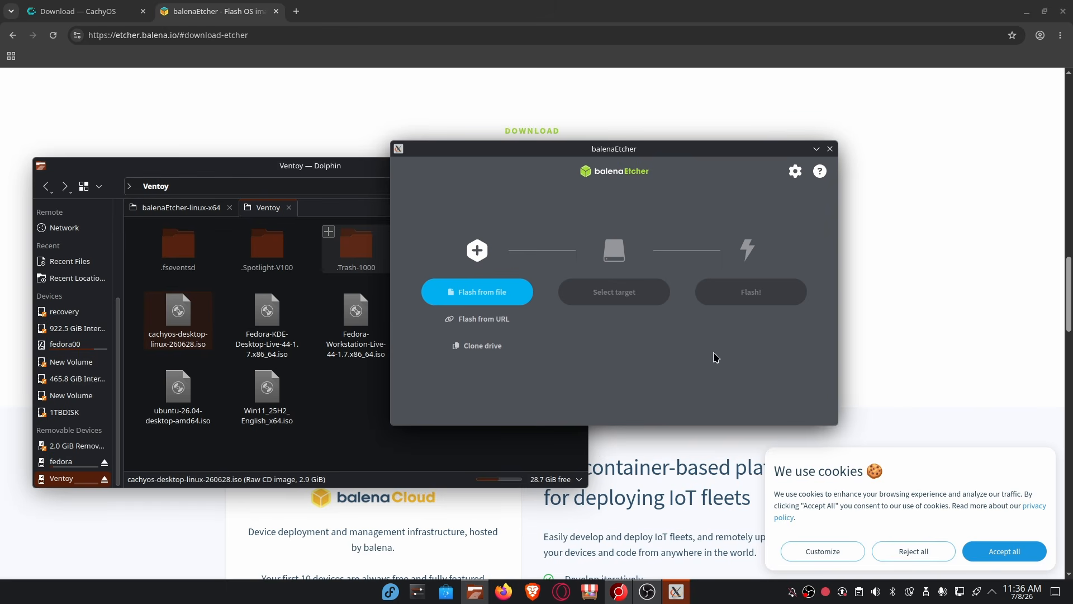
left_click(486, 299)
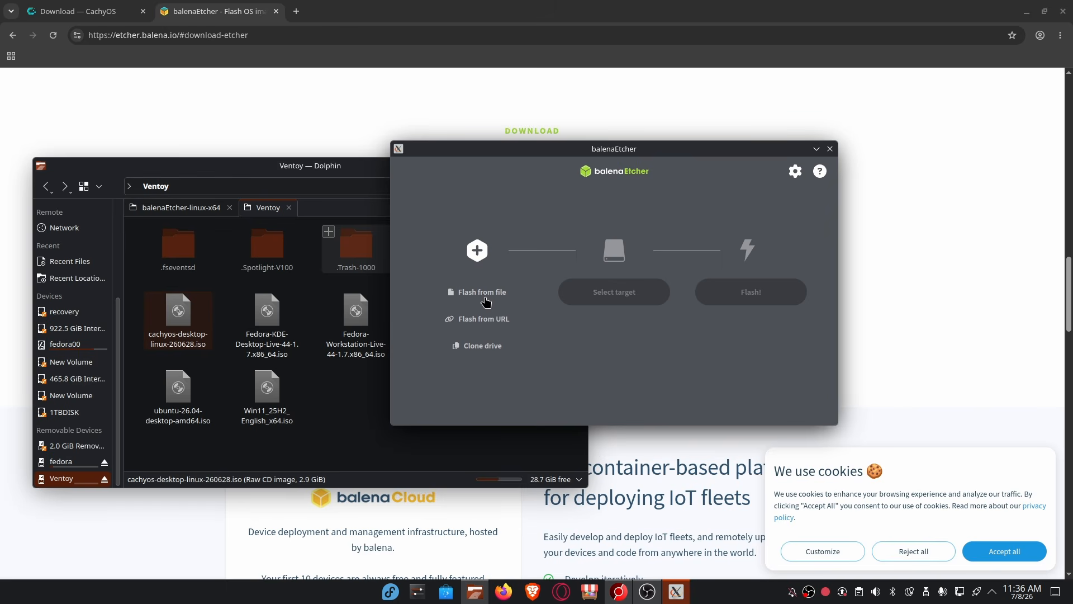
left_click(589, 185)
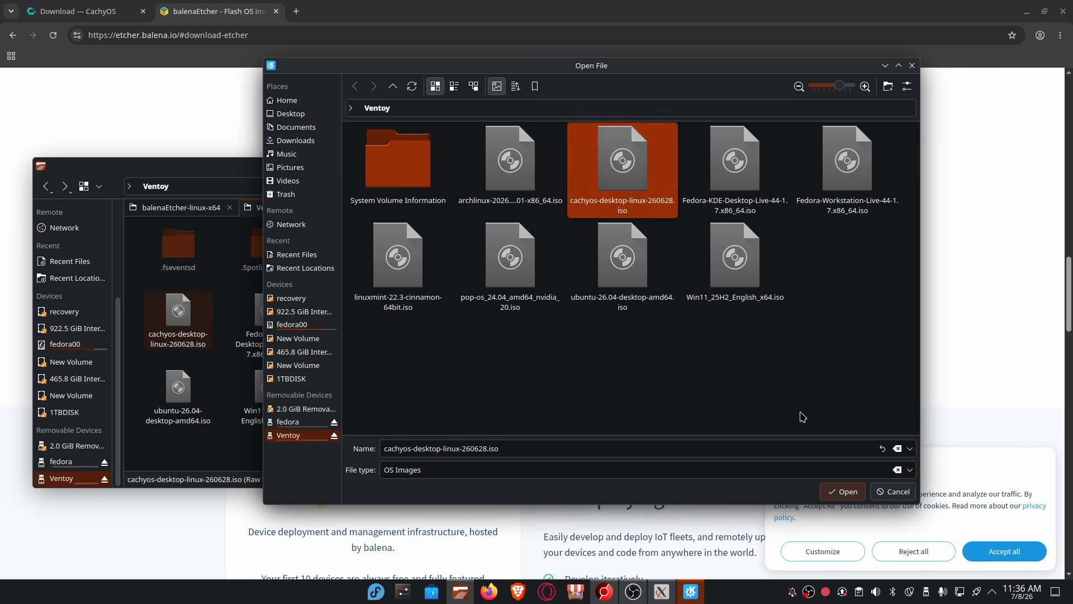
left_click(844, 491)
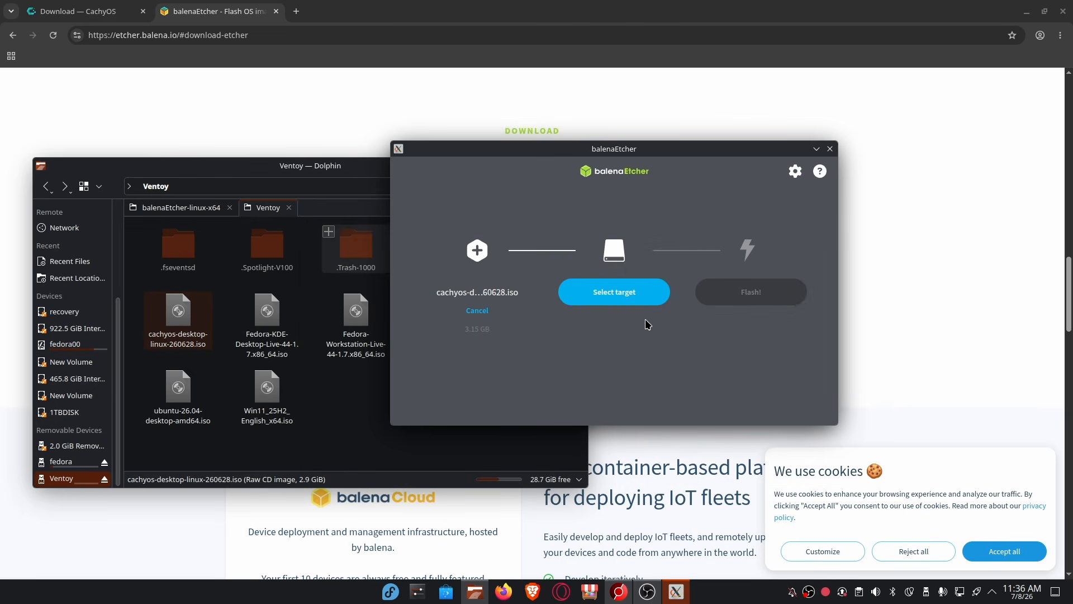
Choose the 128 GB Seagate Expansion drive as the flash target.
left_click(618, 295)
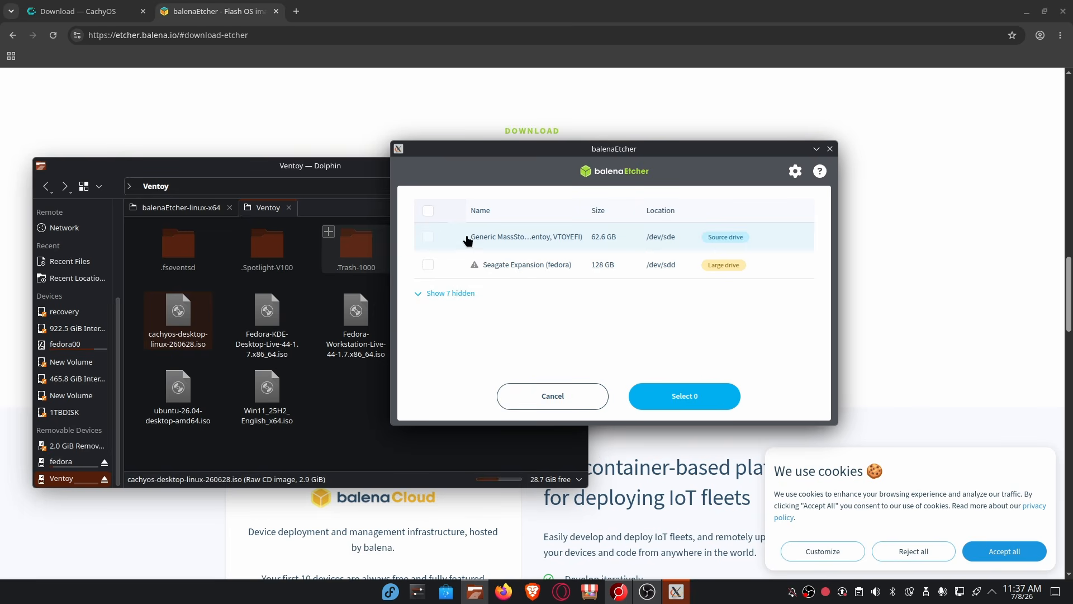
left_click(428, 265)
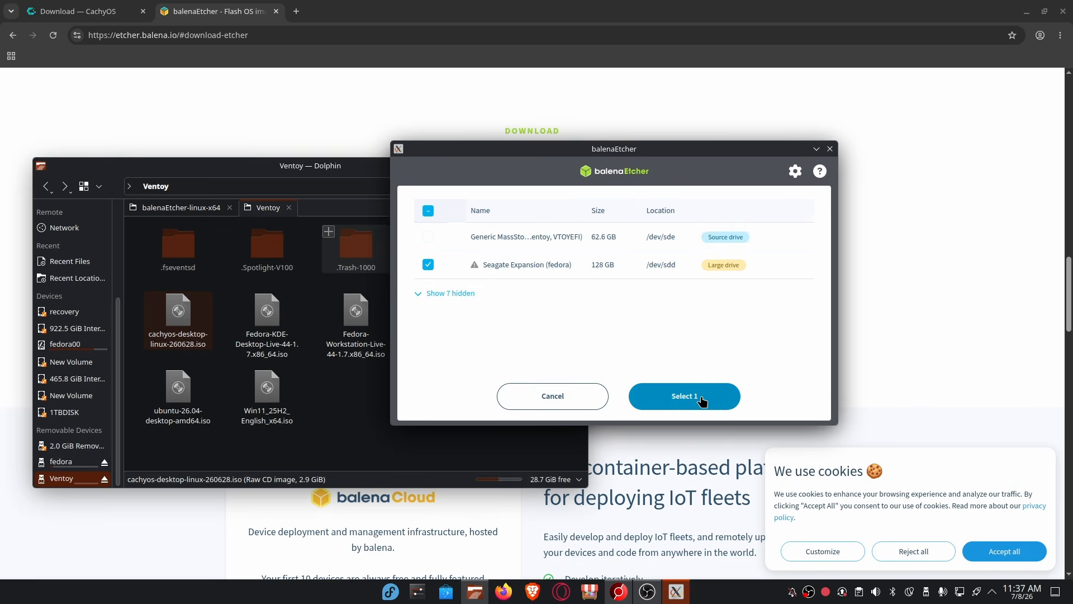
left_click(680, 395)
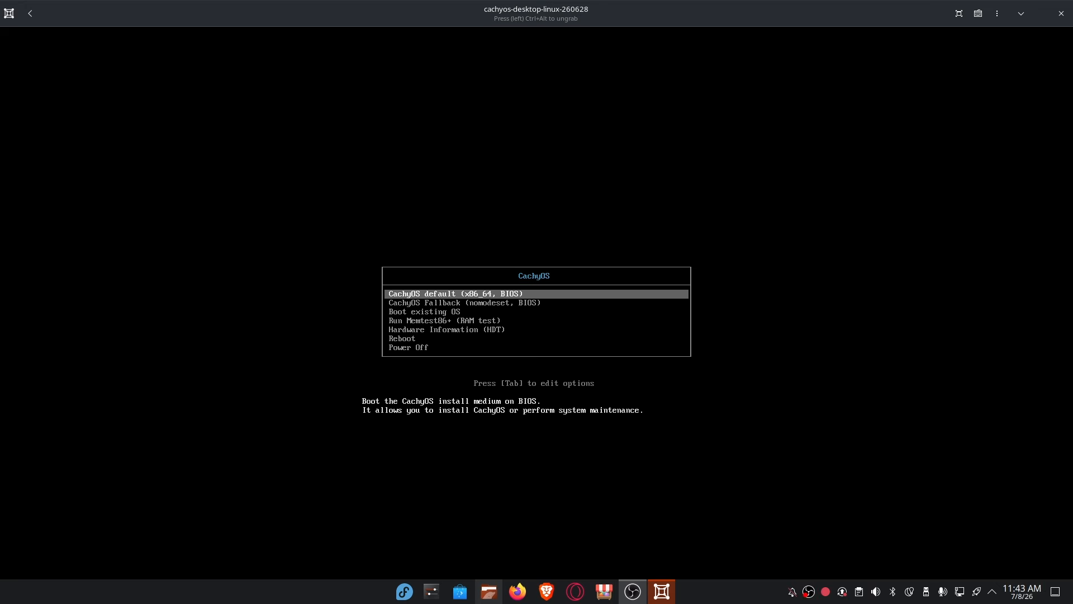
Boot the CachyOS default (x86_64, BIOS) entry from the boot menu.
key("Down")
key("Down")
key("Up")
key("Up")
key("Return")
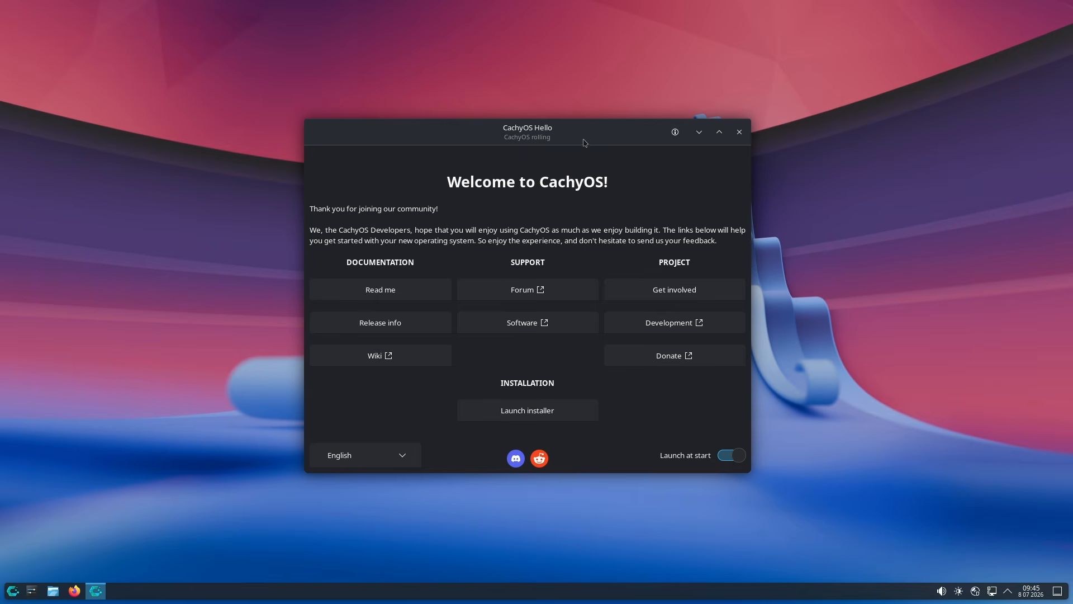
Center the CachyOS Hello window and launch the installer after checking network status.
left_click_drag(584, 133, 578, 103)
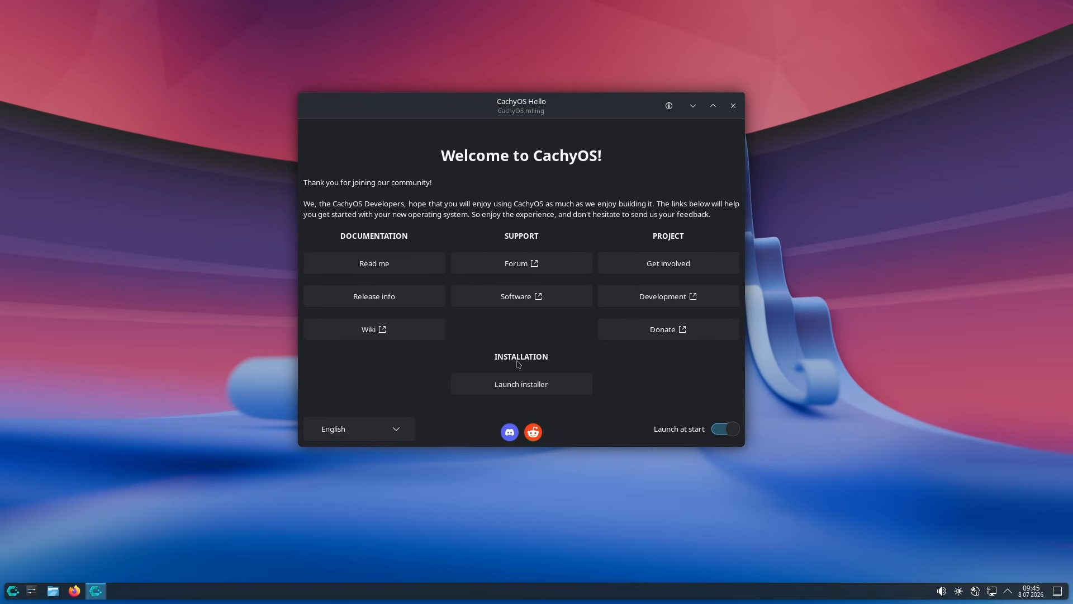
left_click(505, 391)
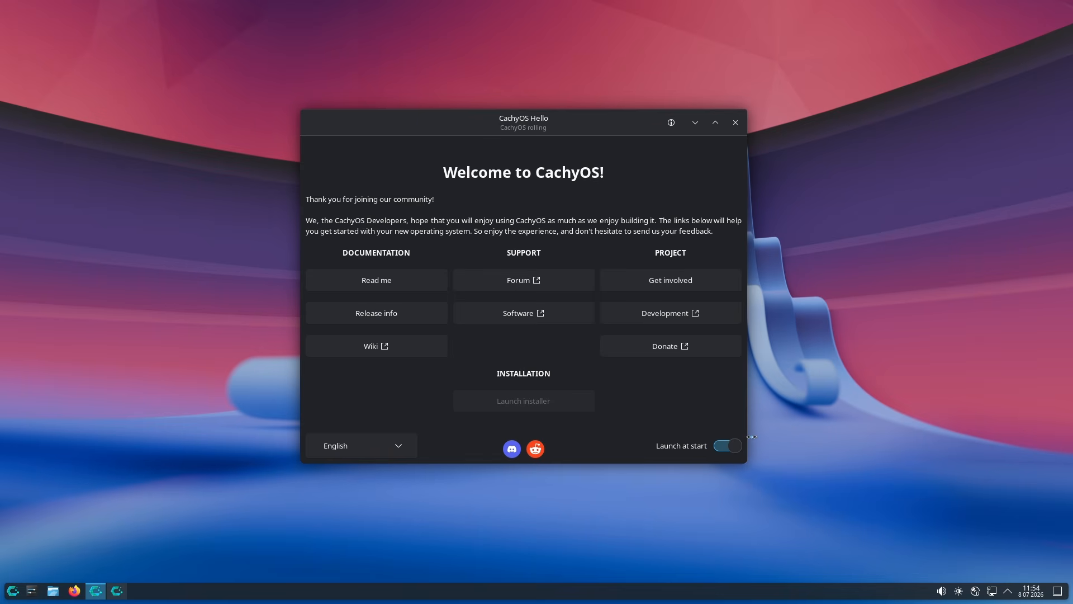
left_click(992, 594)
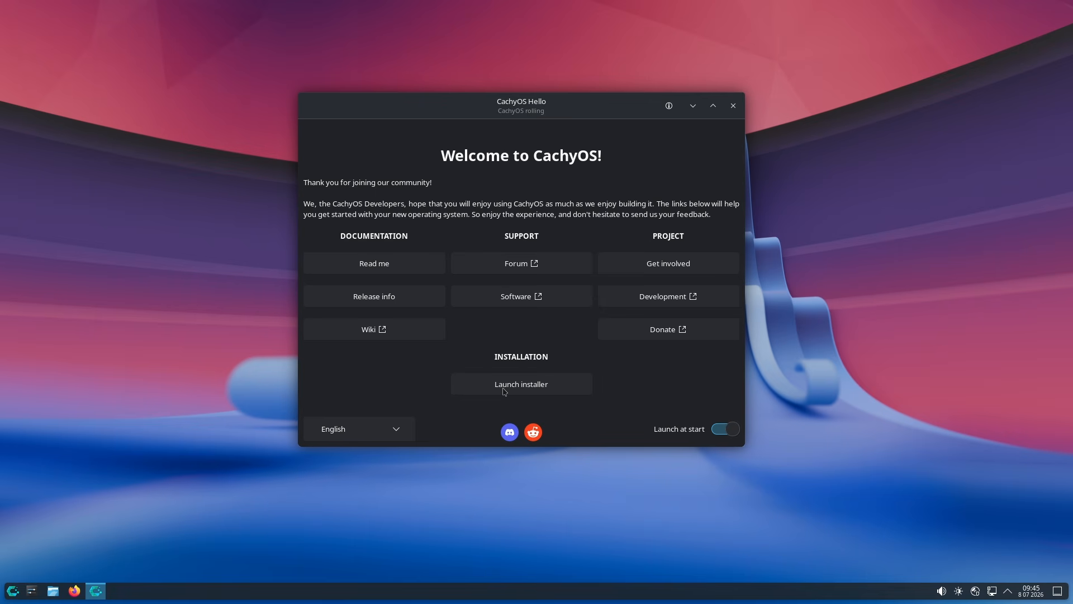
left_click(504, 391)
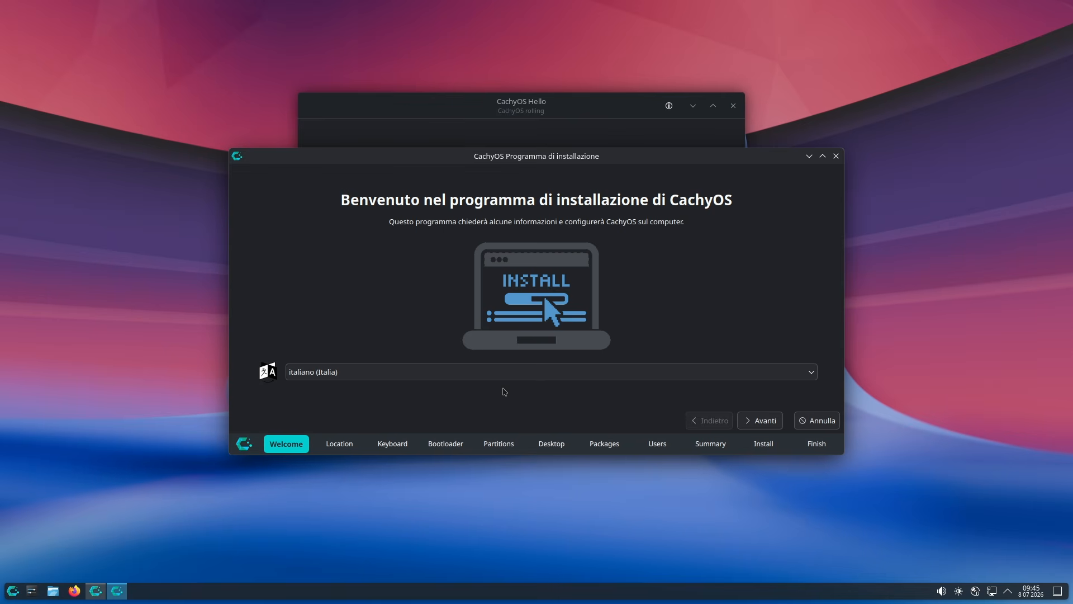
Switch the installer language to American English.
left_click(561, 371)
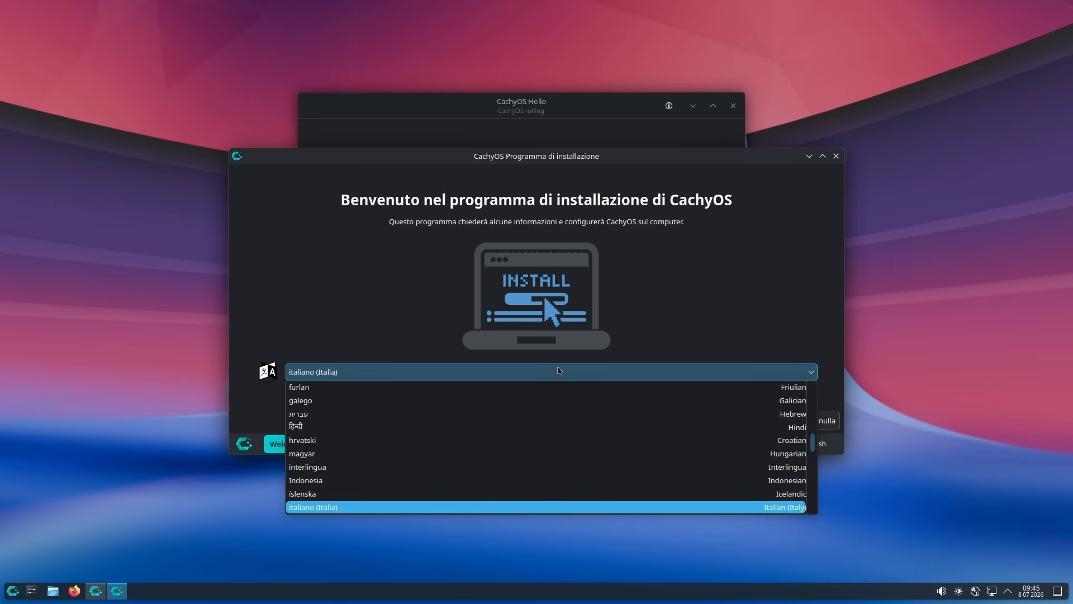
scroll(448, 441, "up", 7)
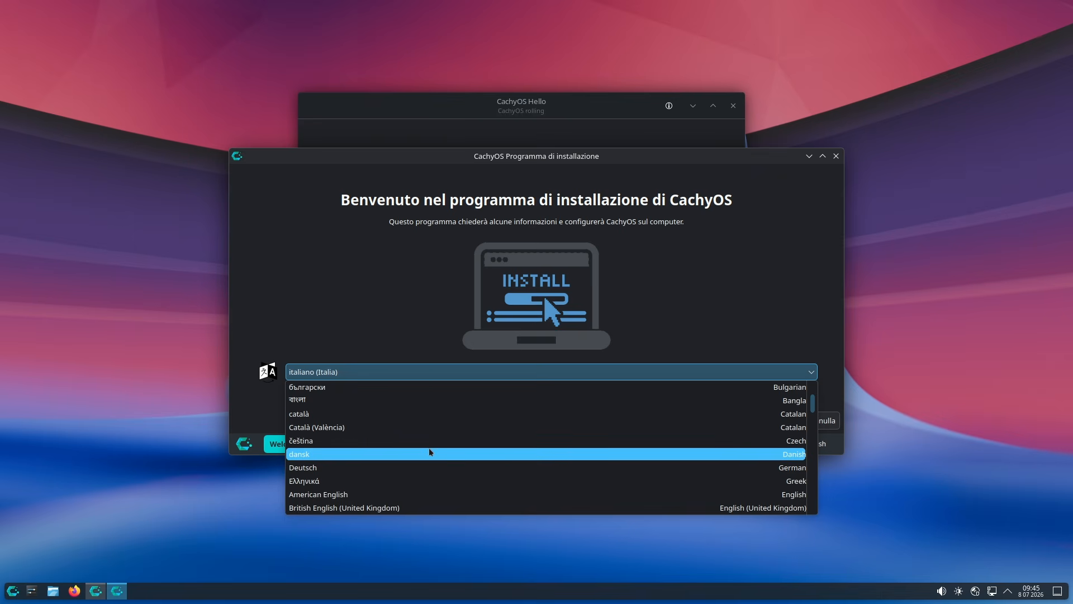
left_click(382, 495)
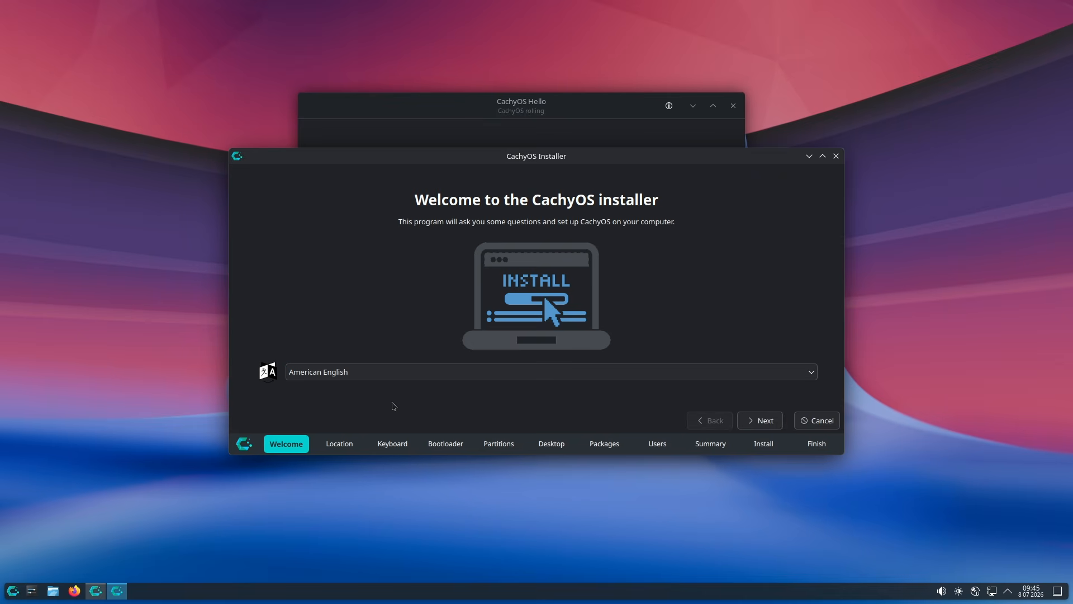
left_click(753, 423)
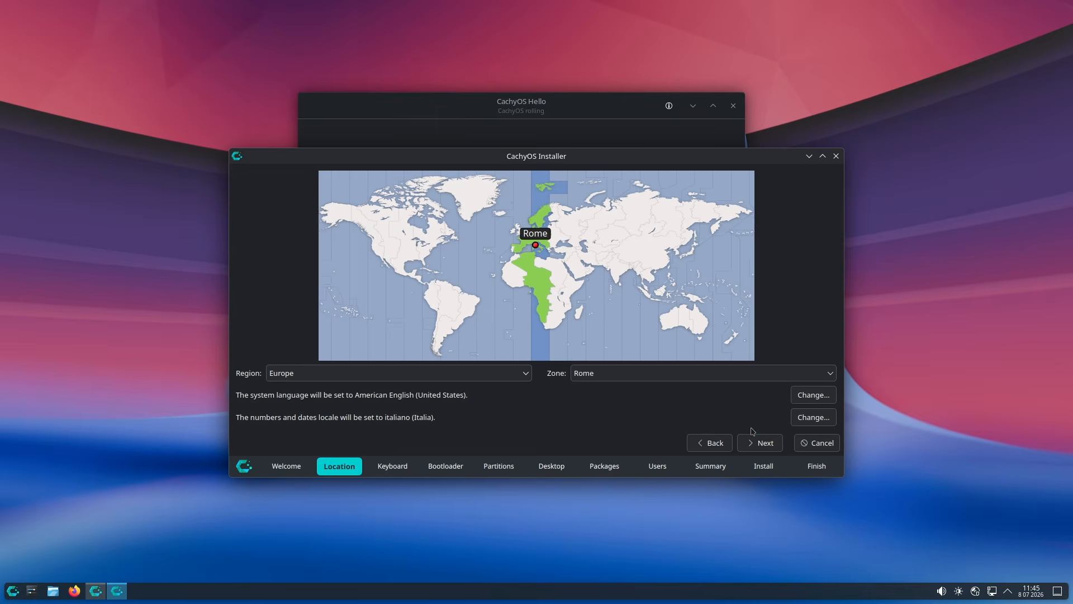
Keep the Rome timezone and set the keyboard layout to Italian.
left_click(425, 243)
left_click(396, 258)
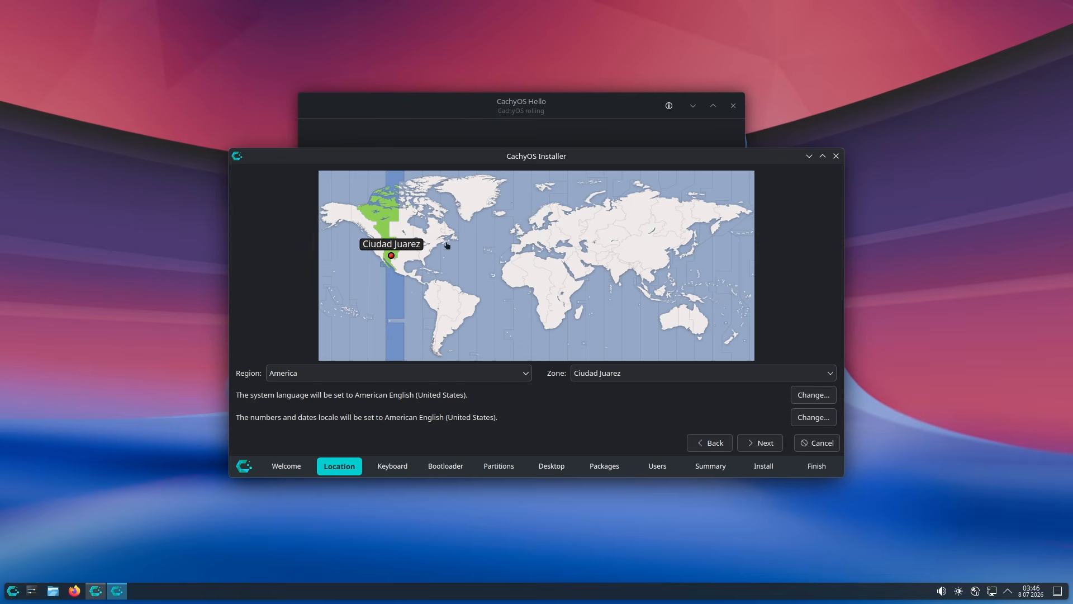
left_click(535, 247)
left_click(761, 443)
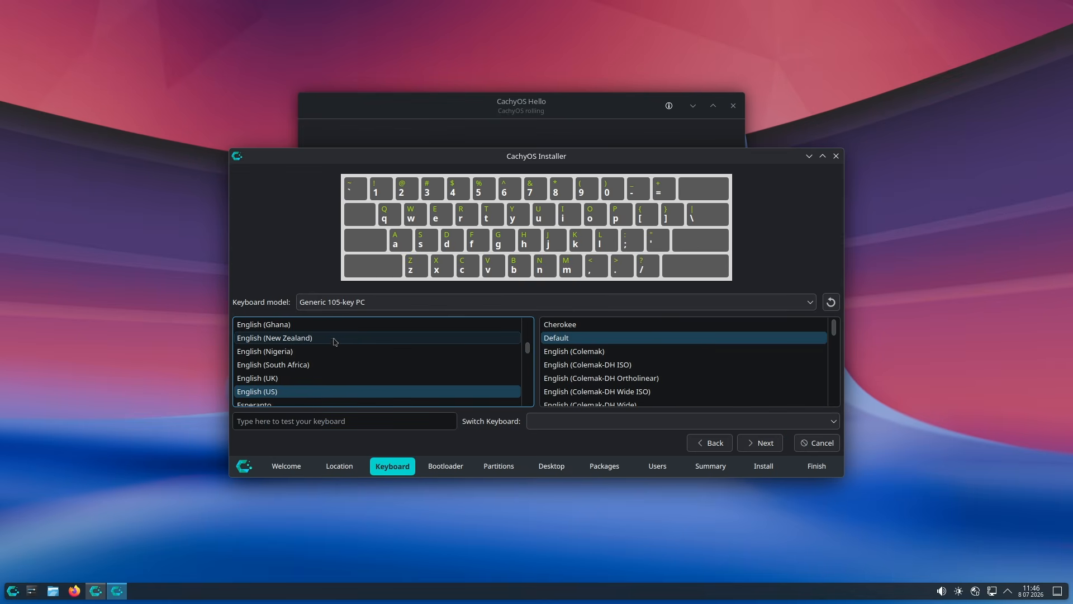
scroll(384, 366, "down", 7)
left_click(383, 351)
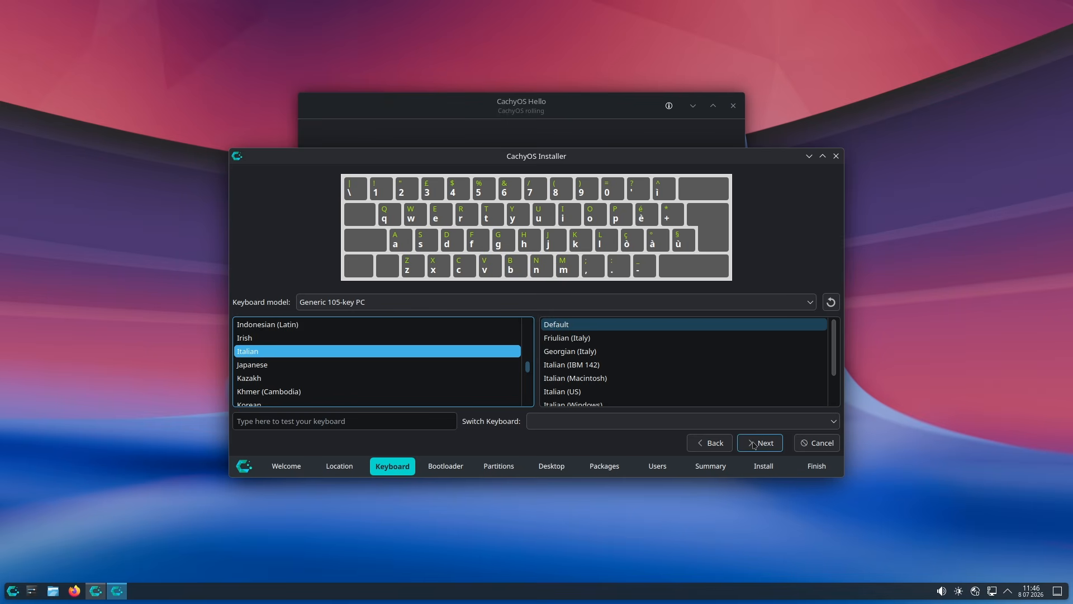
left_click(758, 445)
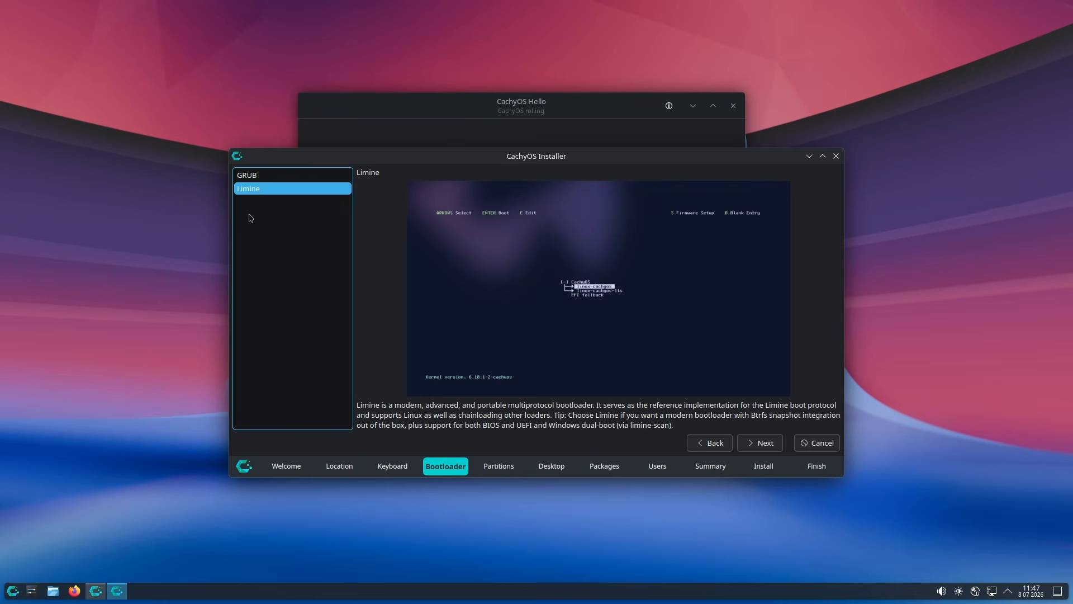
Choose GRUB as the bootloader and advance to the Partitions page.
left_click(274, 175)
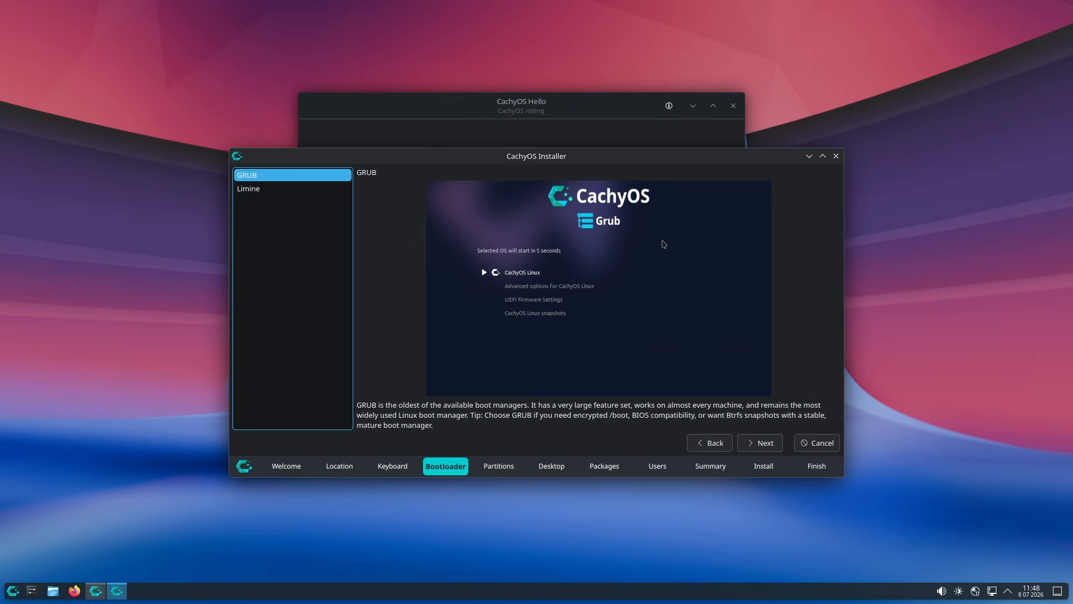
left_click(766, 444)
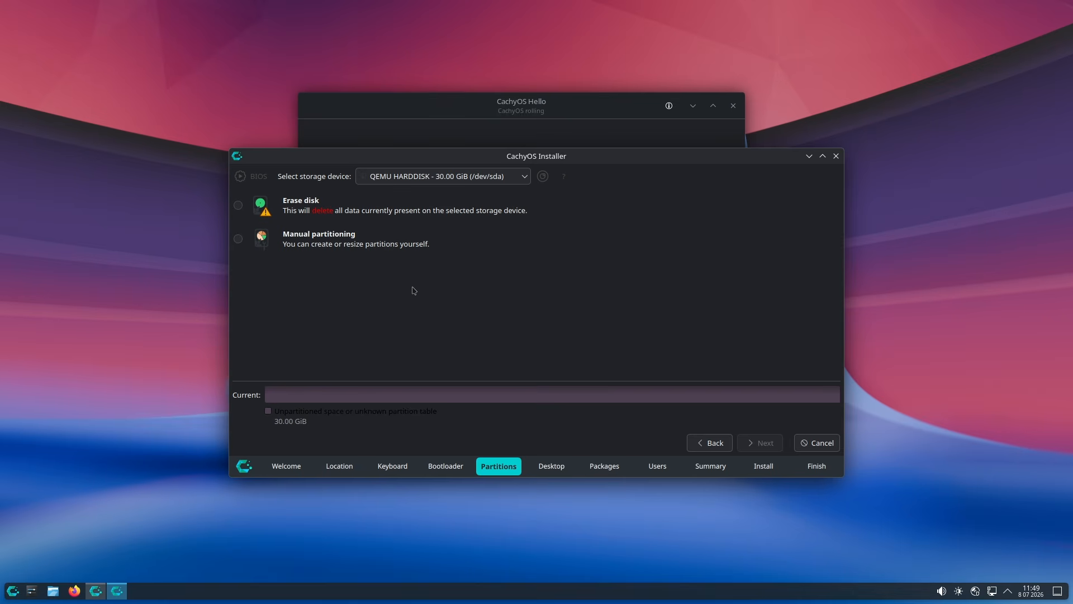
Keep the 30 GiB QEMU HARDDISK selected as the storage device.
left_click(428, 177)
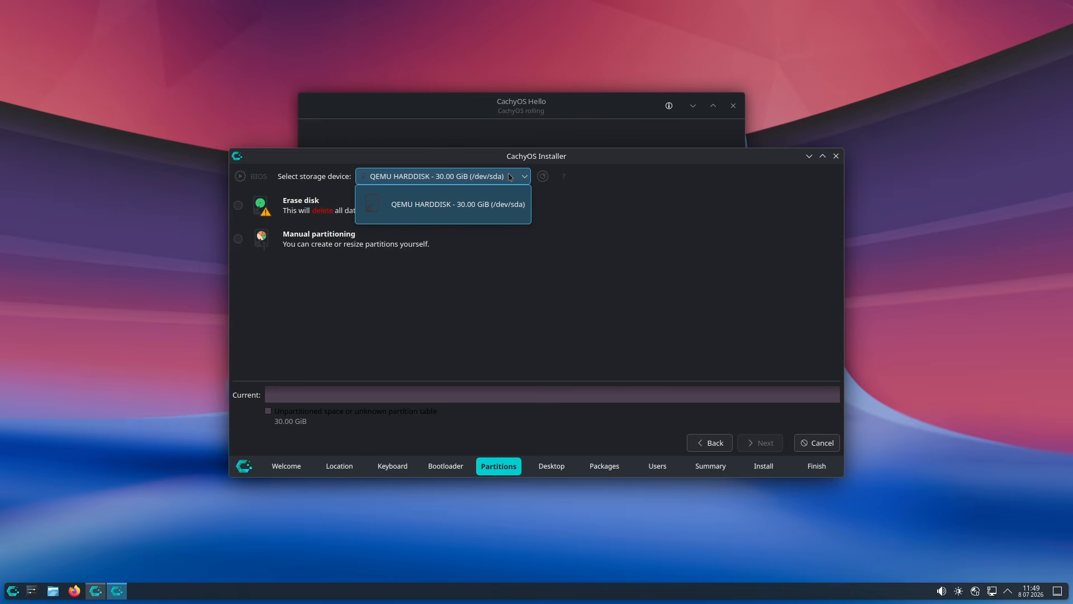
left_click(374, 213)
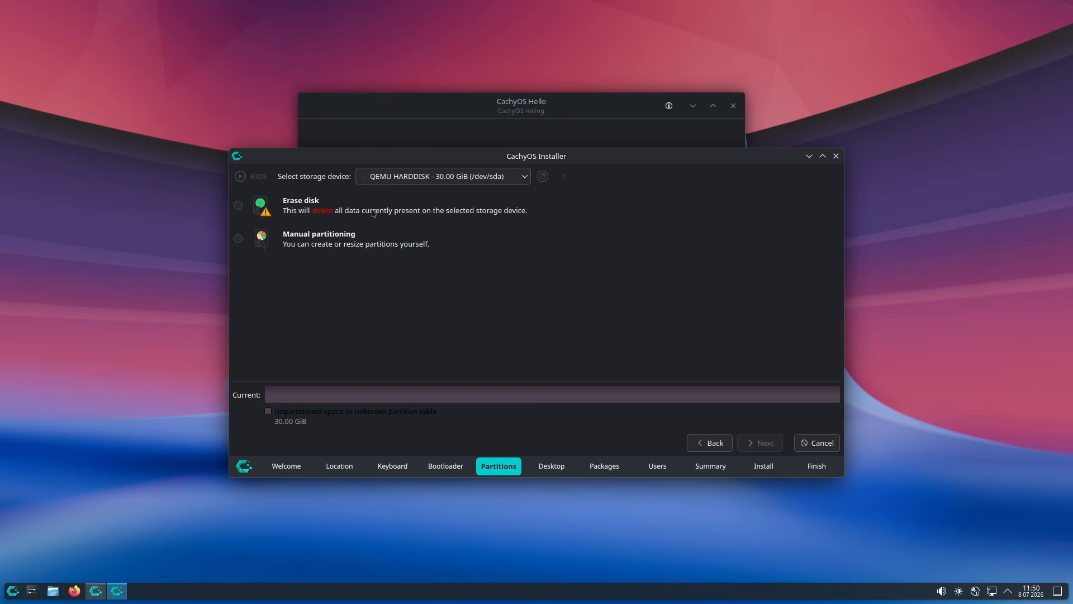
left_click(433, 176)
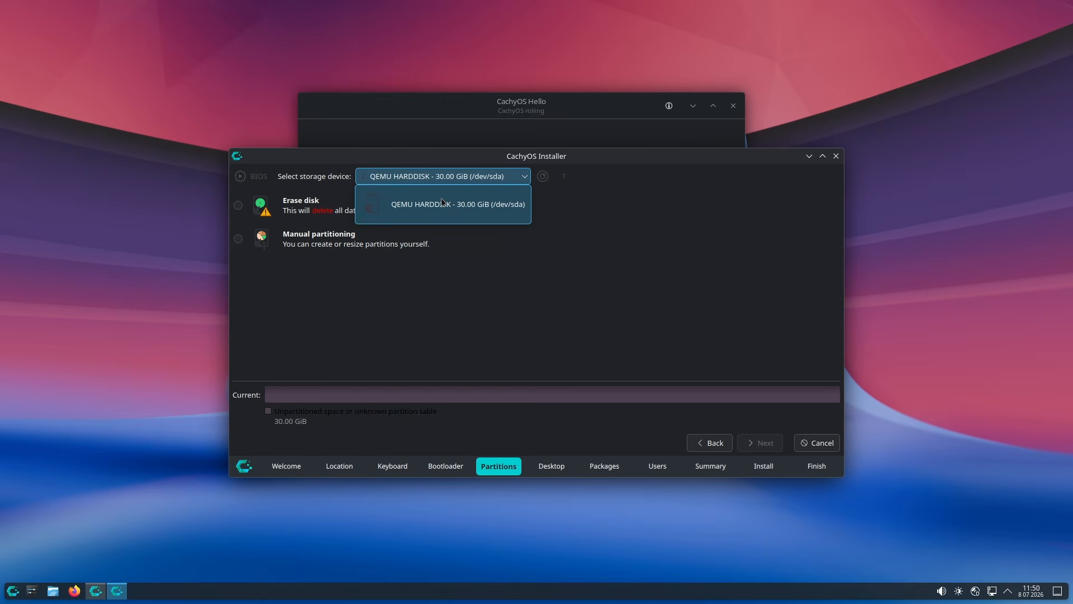
left_click(433, 204)
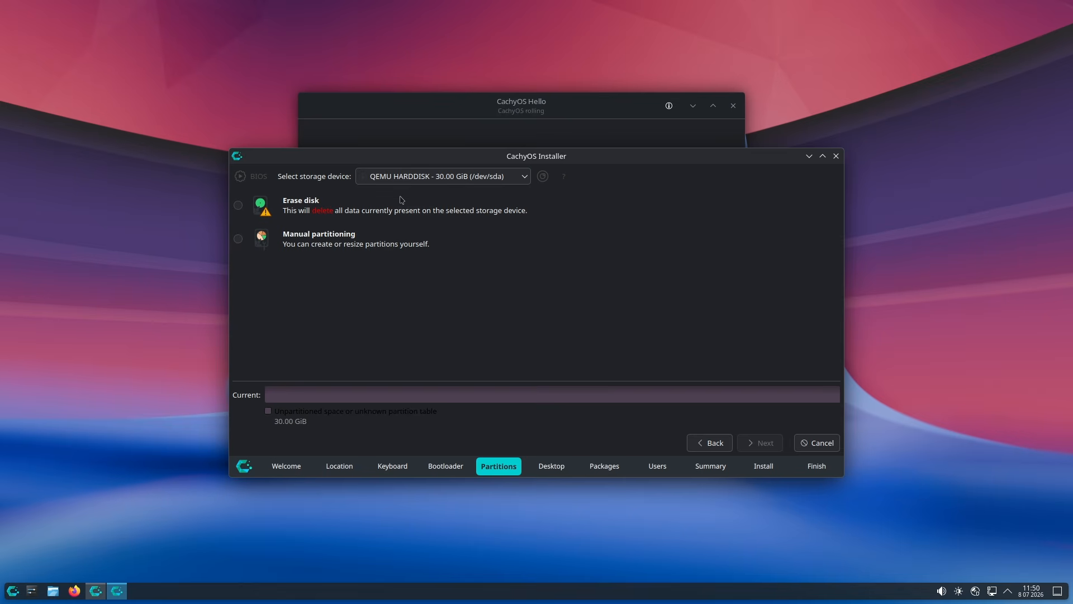
left_click(436, 177)
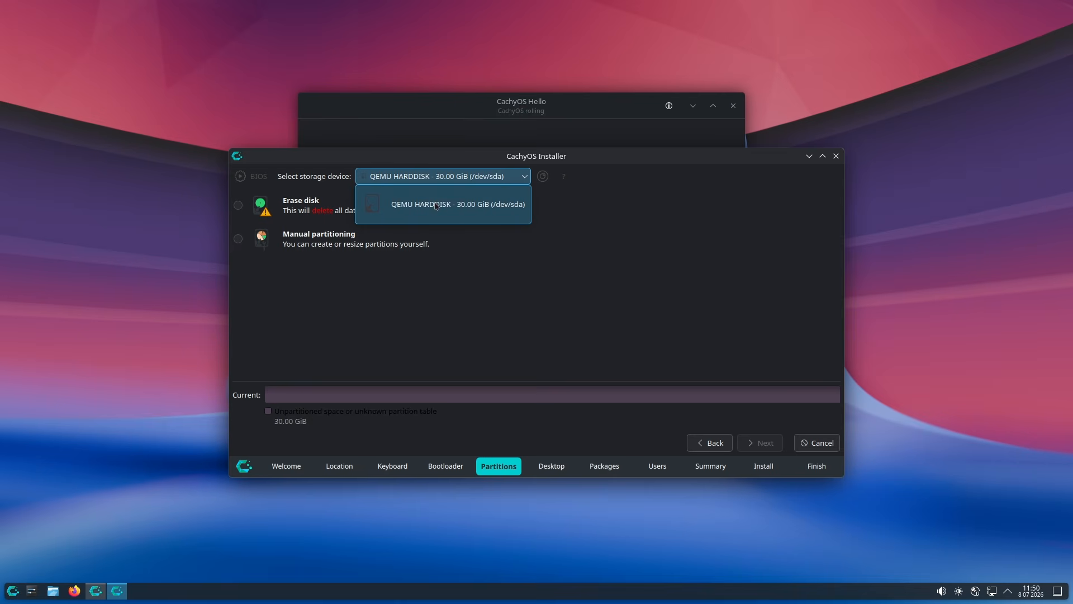
left_click(437, 206)
Choose Erase disk with the btrfs filesystem and continue.
left_click(239, 205)
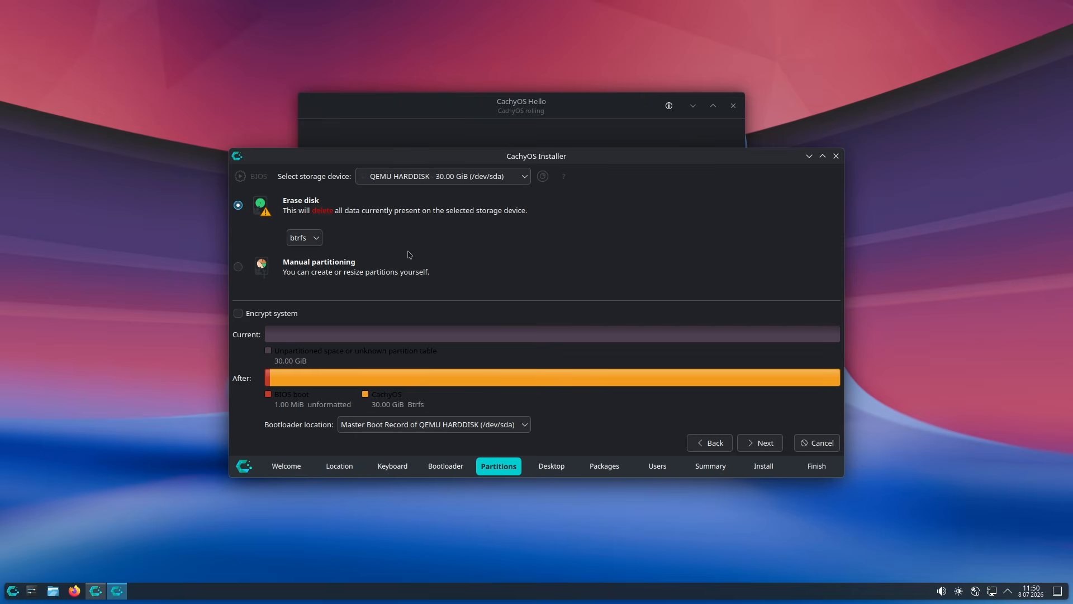
left_click(303, 238)
left_click(296, 254)
left_click(769, 445)
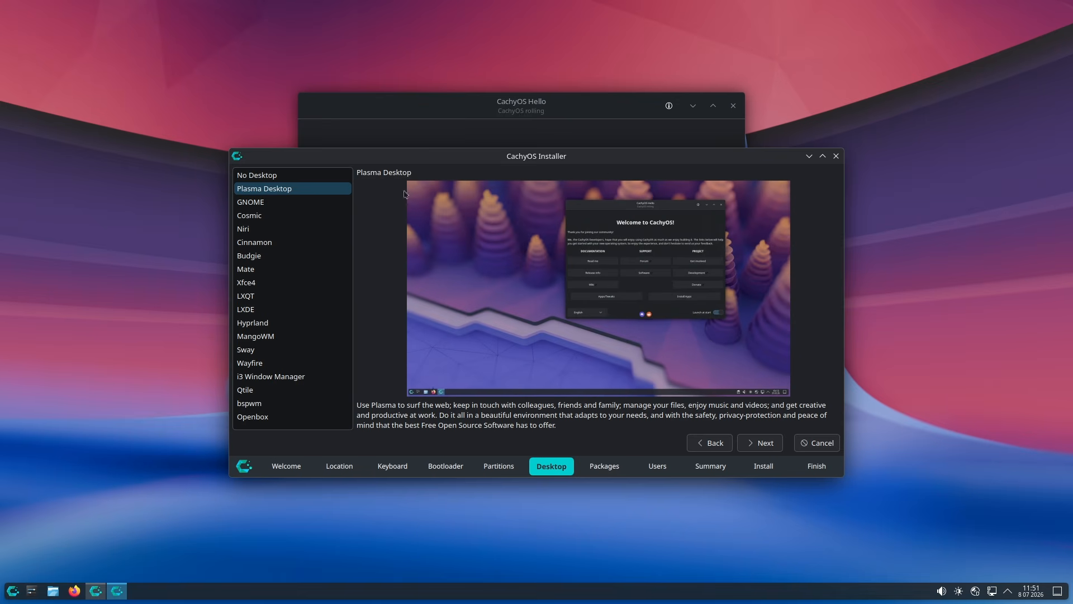
Keep Plasma Desktop as the desktop and tick Printing-Support among the additional packages.
left_click(336, 195)
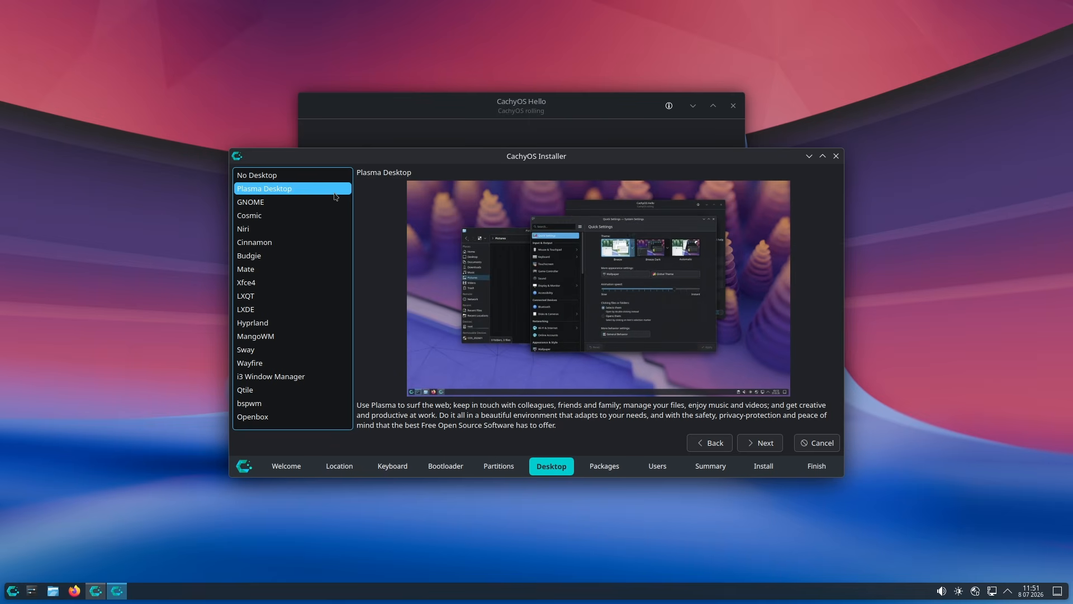
left_click(769, 449)
scroll(306, 336, "down", 5)
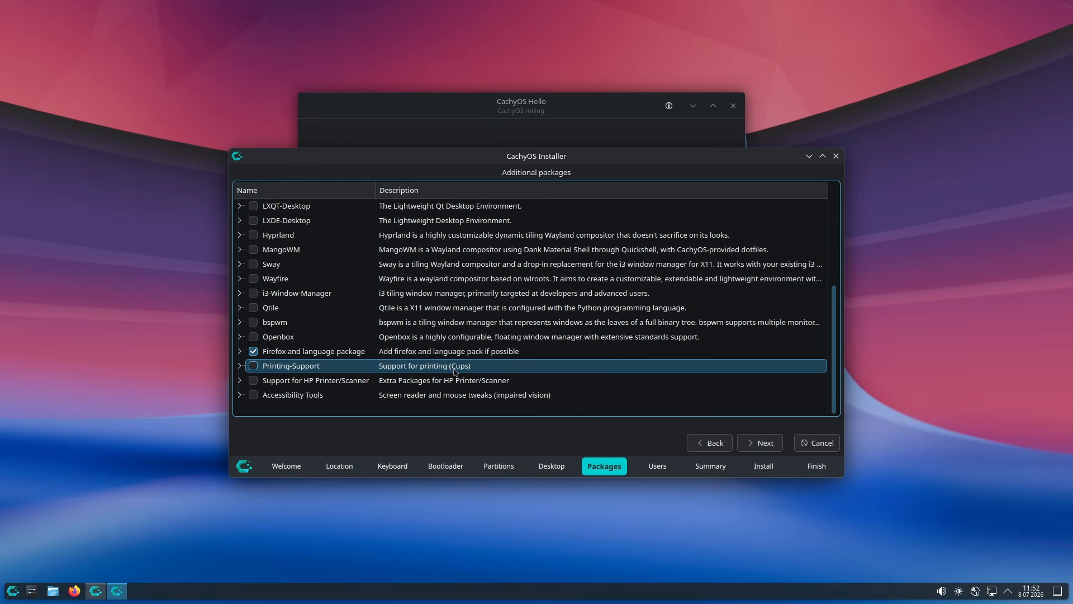
left_click(254, 366)
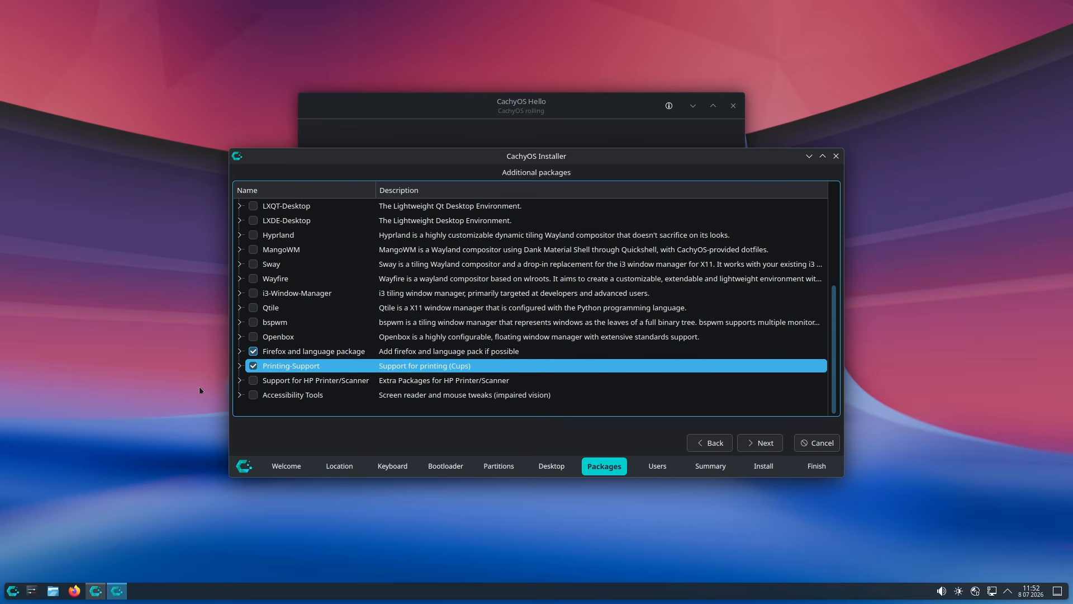
Expand Printing-Support to review its Cups packages before continuing.
scroll(339, 385, "up", 4)
scroll(285, 392, "down", 4)
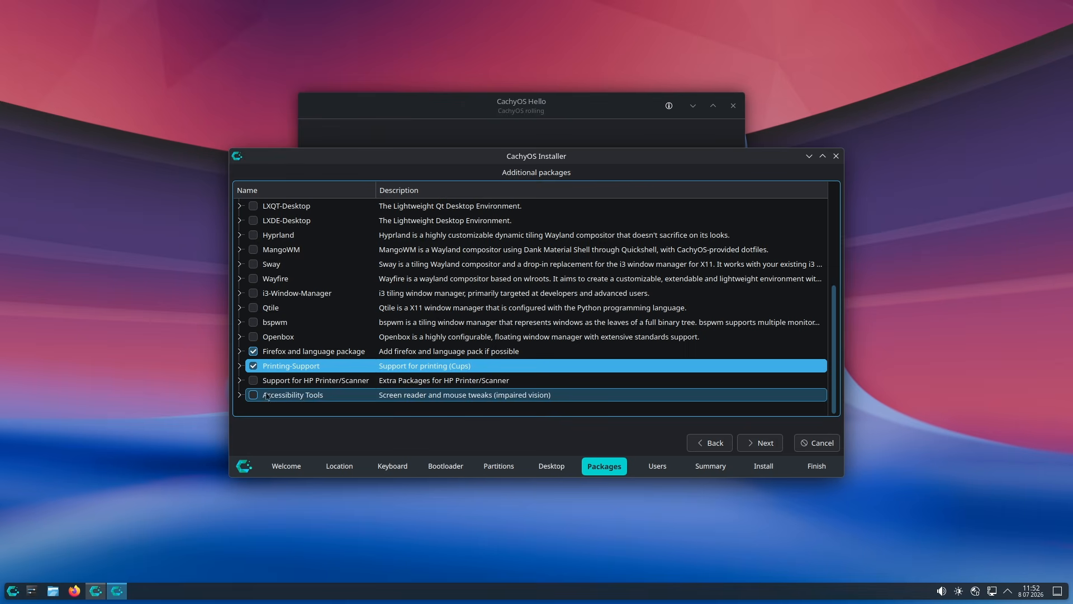
left_click(240, 366)
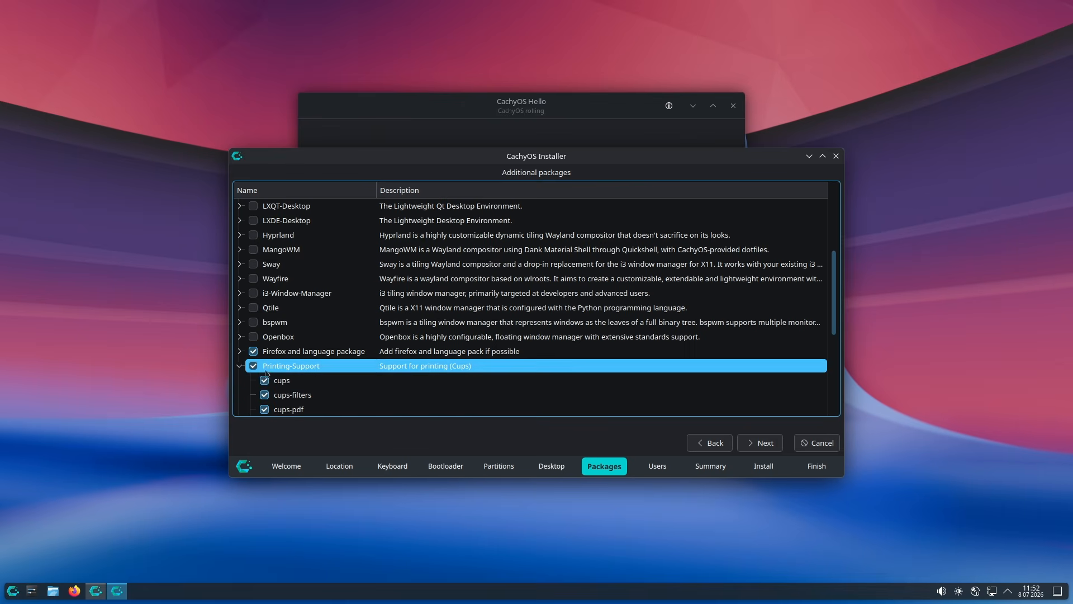
scroll(267, 373, "up", 5)
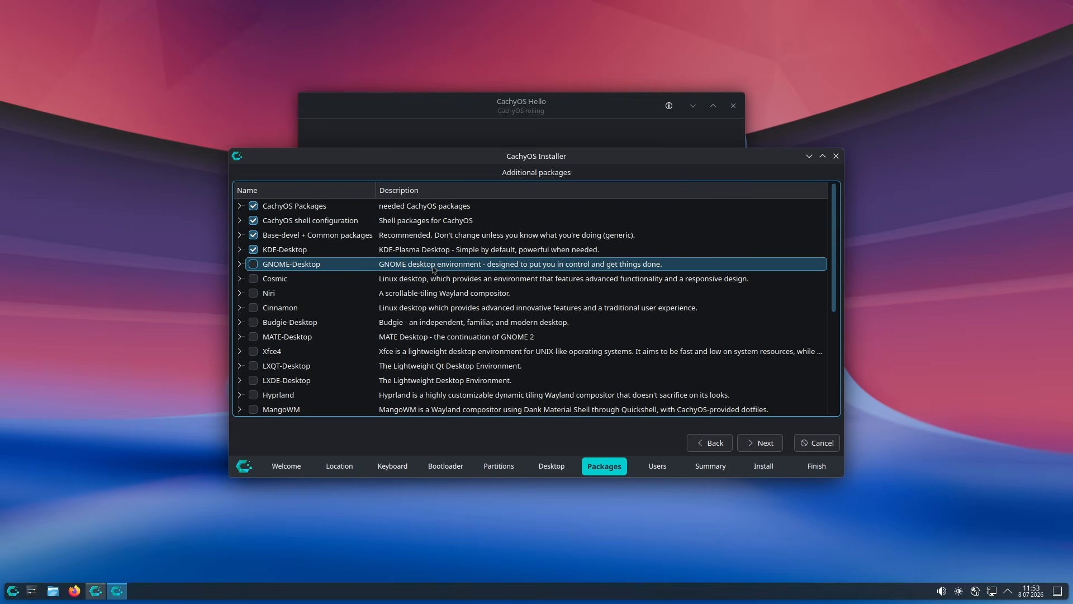
scroll(434, 269, "down", 1)
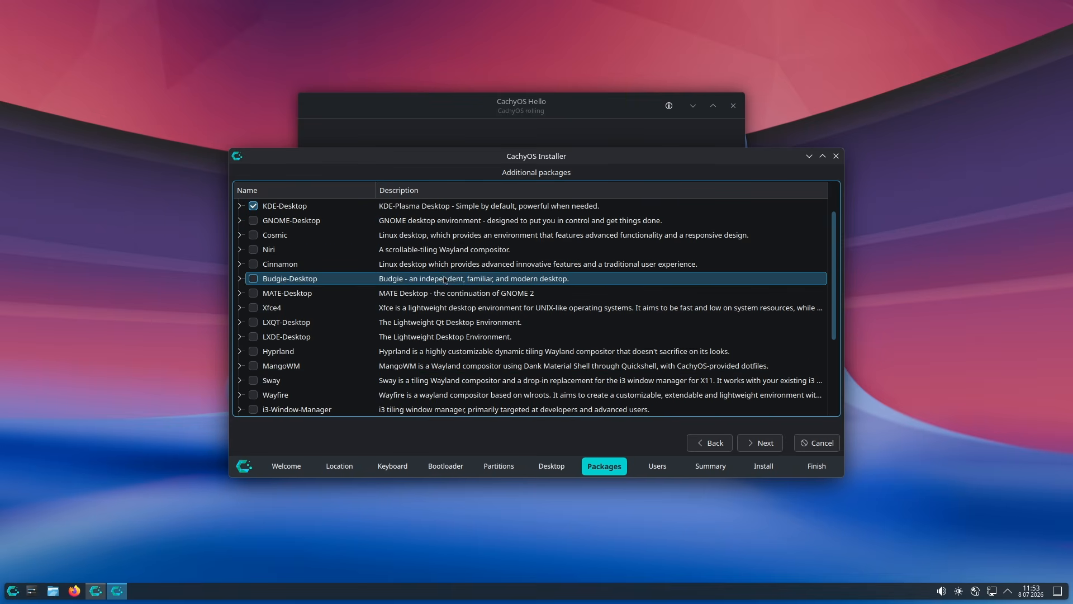
left_click(753, 447)
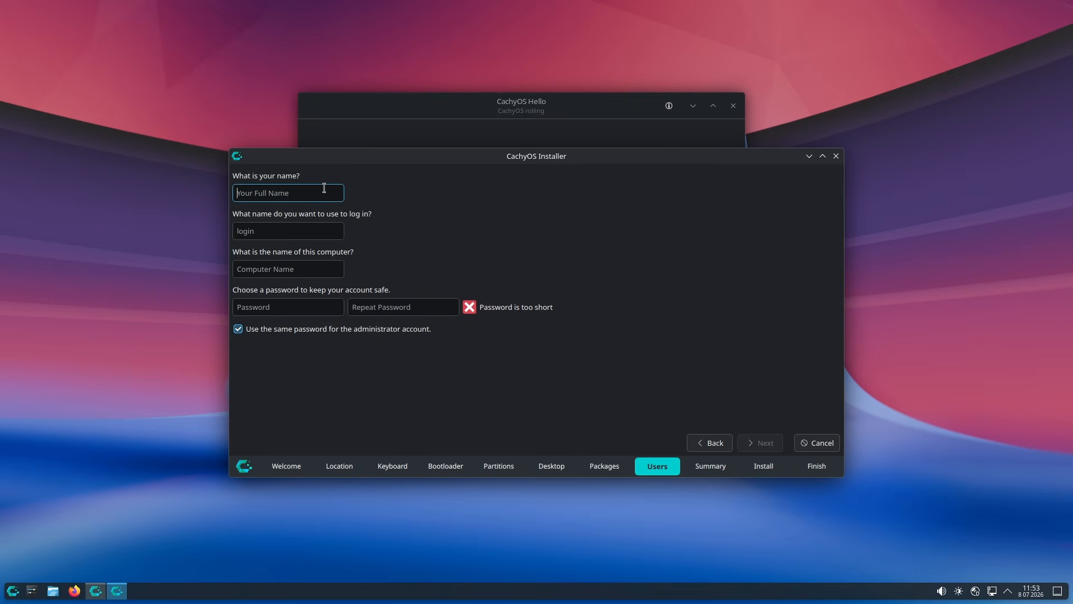
Enter the account's full name and set the same password in both password fields.
type("Lin")
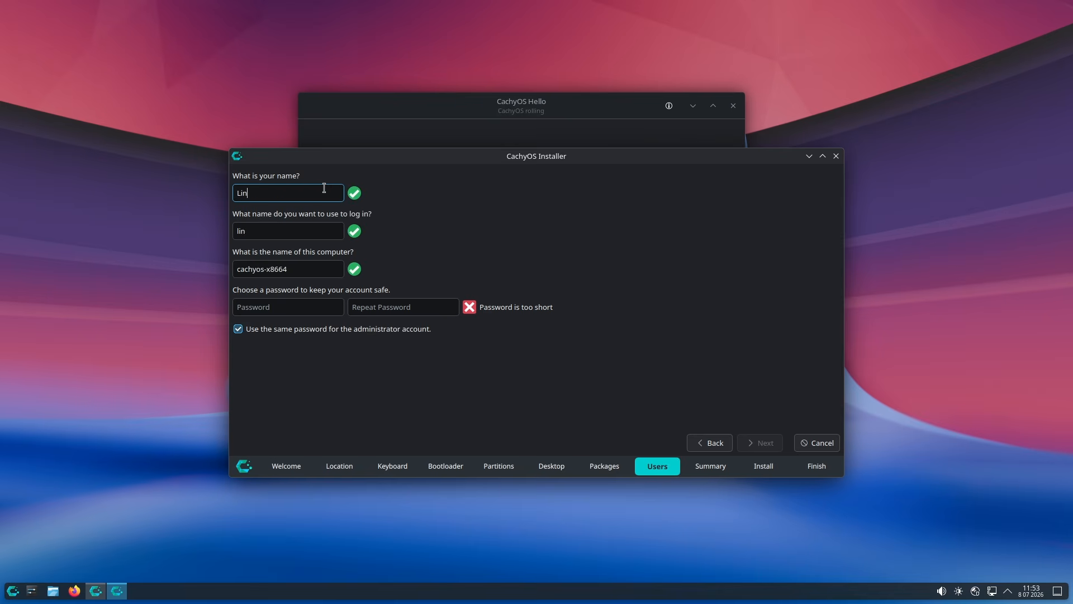
type("uxForAll")
left_click(307, 307)
type("1234")
left_click(403, 307)
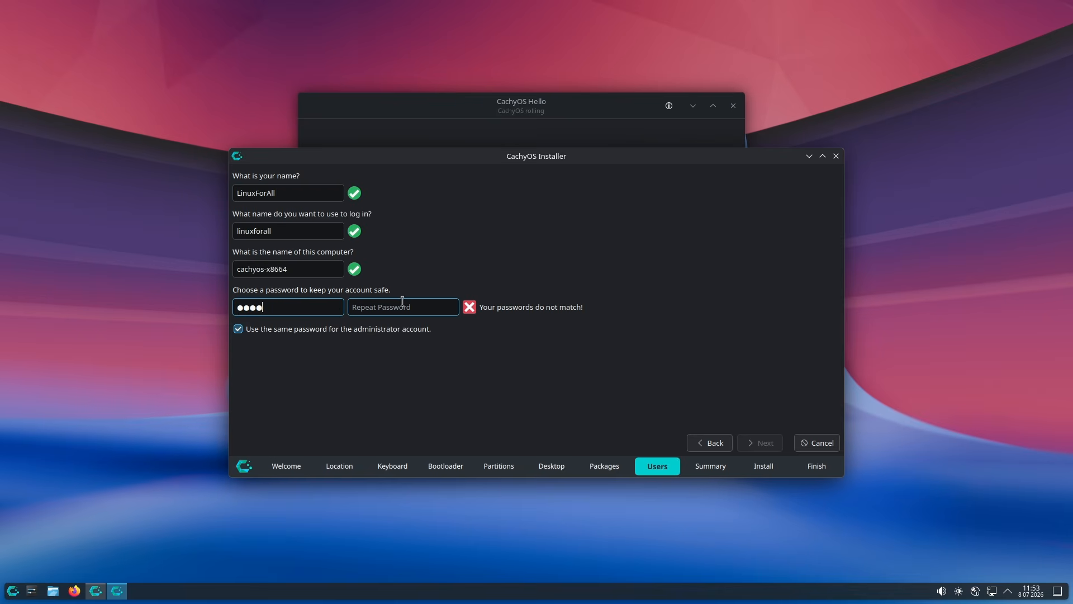
type("1234")
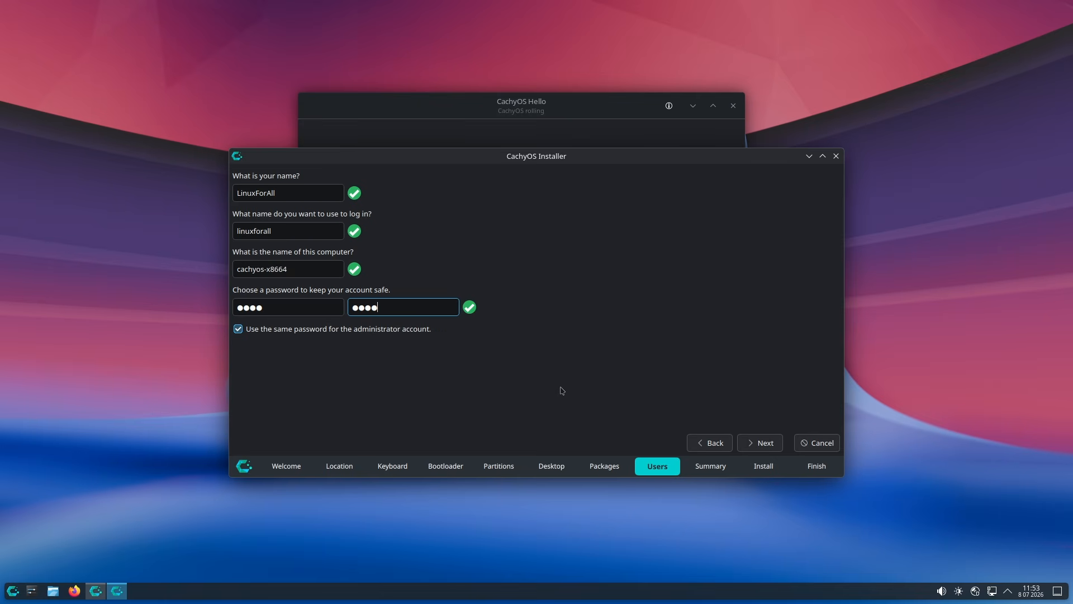
left_click(763, 442)
left_click_drag(572, 161, 562, 123)
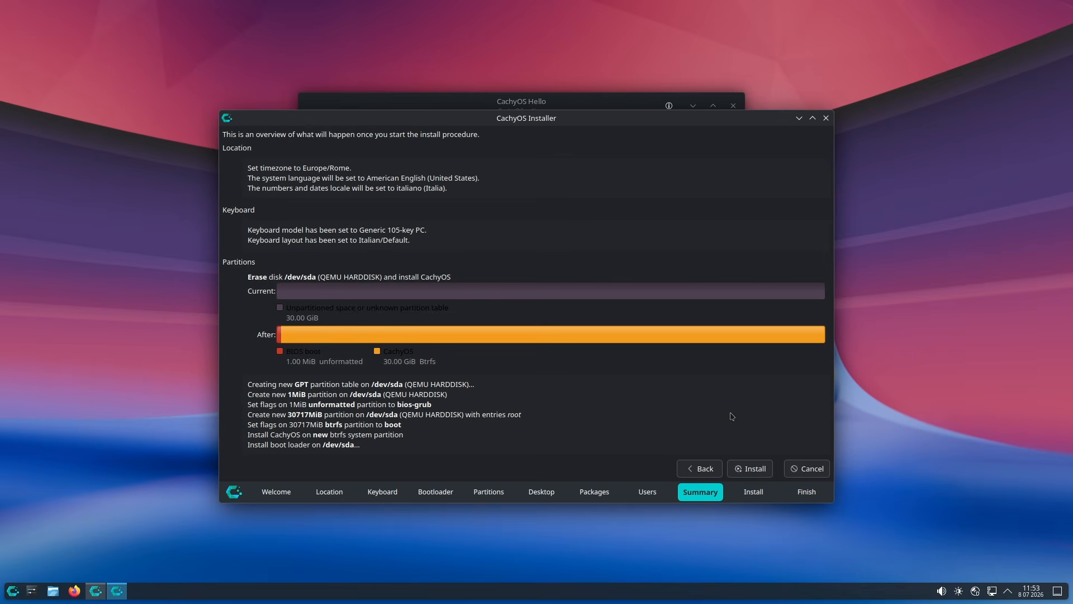
Install CachyOS with Install Now, then finish with Restart now selected.
left_click(750, 469)
left_click(579, 311)
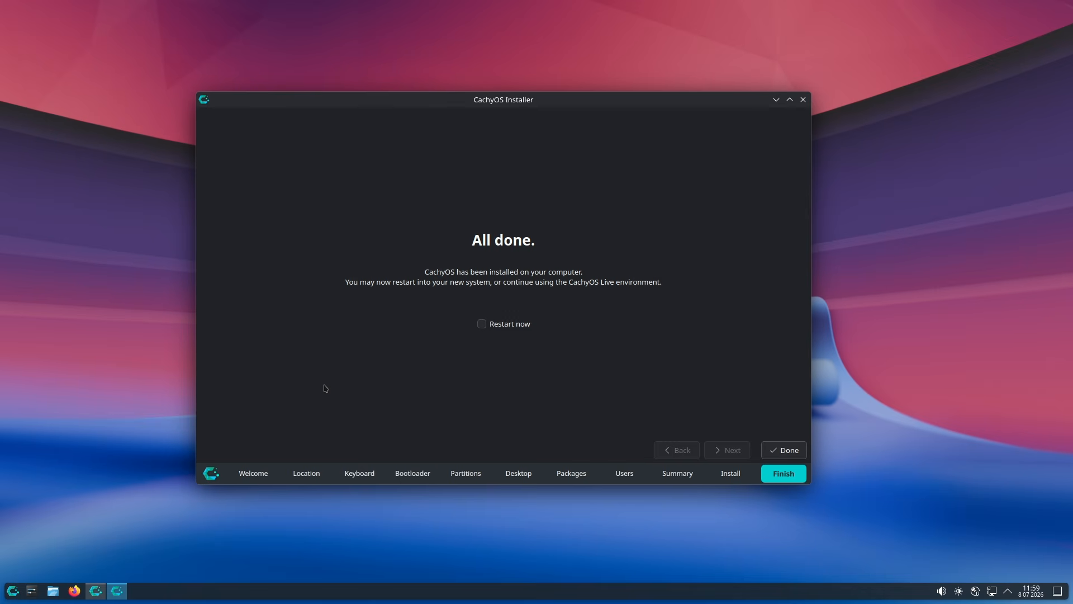
left_click(511, 324)
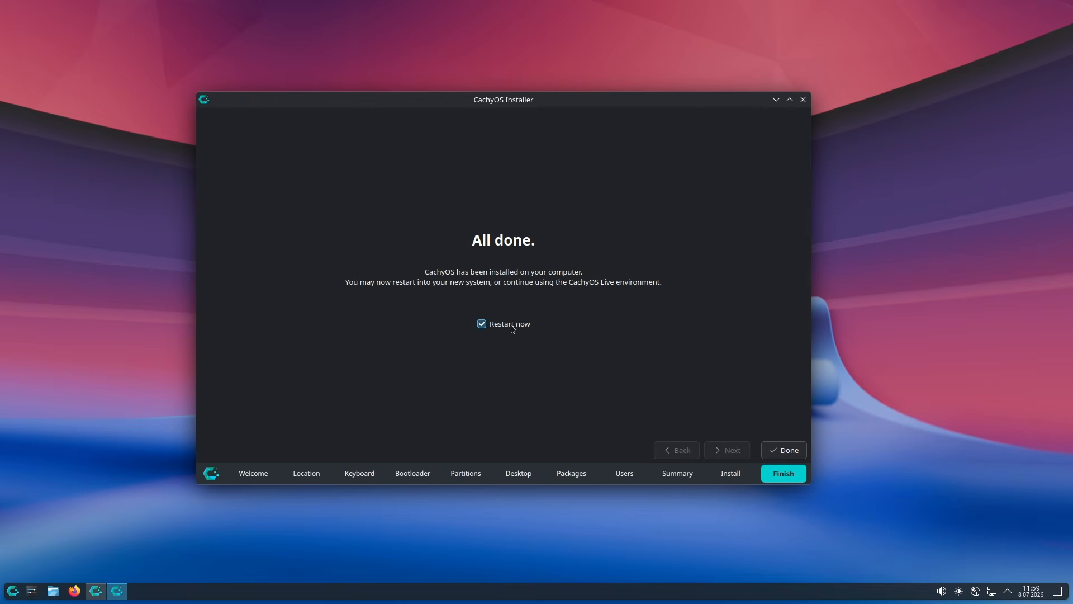
left_click(788, 450)
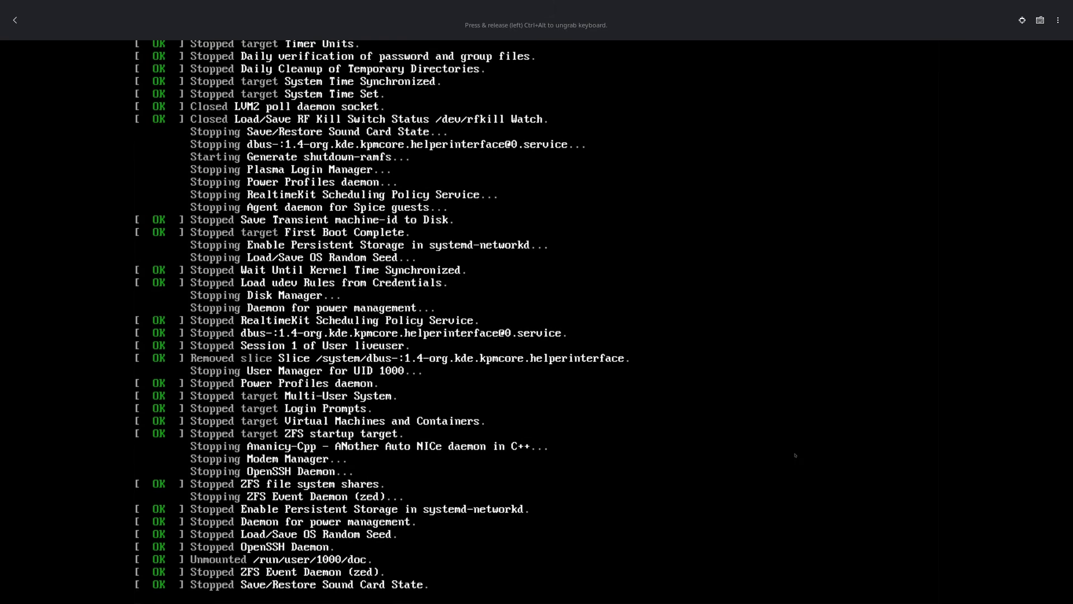